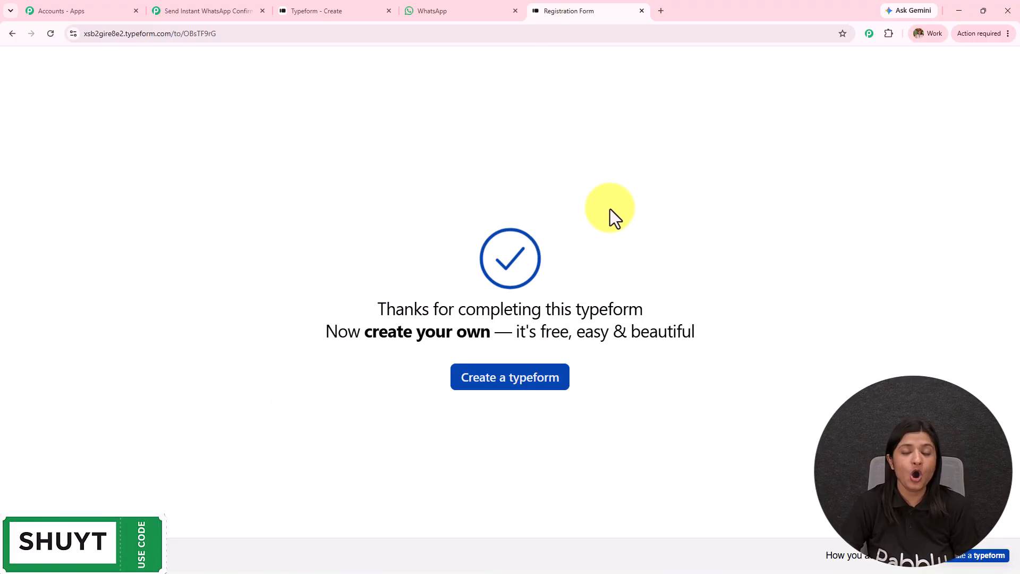
# Bring the WhatsApp chat forward to look for the Chatflow confirmation message.
pyautogui.click(421, 9)
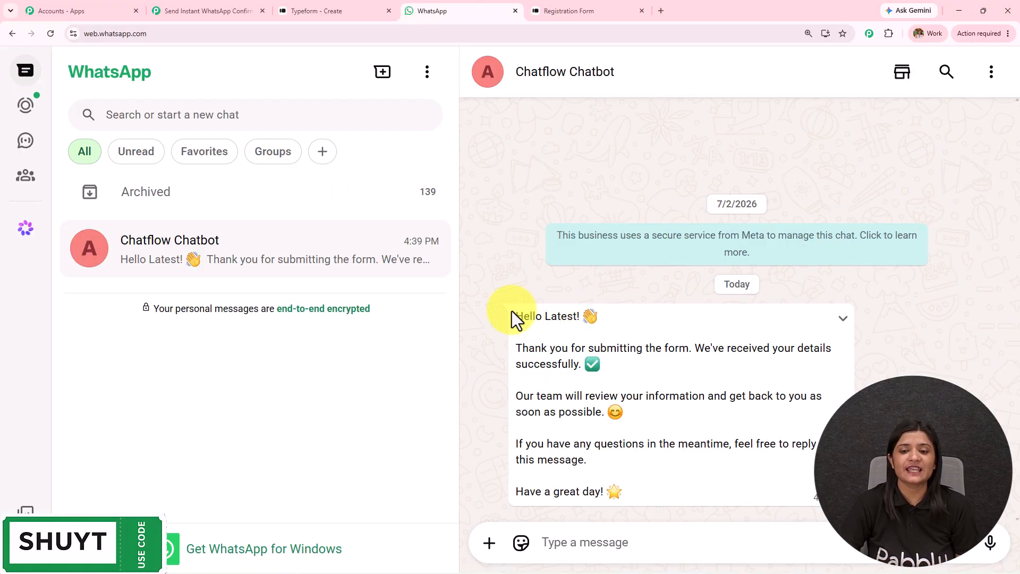
# Highlight the Chatflow Chatbot's thank-you message and its personalized greeting line, then return to Pabbly.
pyautogui.moveTo(512, 310); pyautogui.dragTo(818, 512)
pyautogui.click(810, 502)
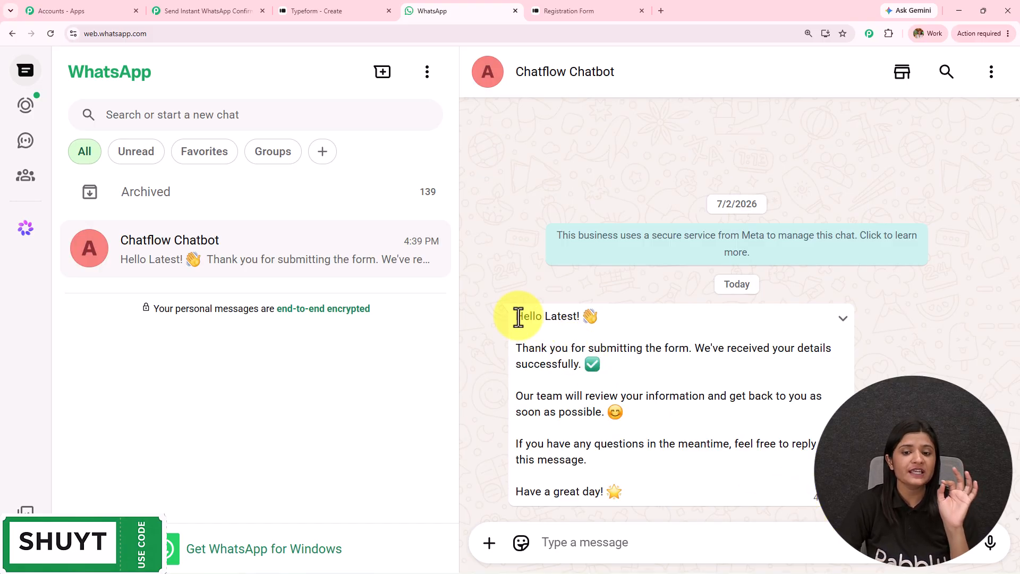
pyautogui.moveTo(518, 317); pyautogui.dragTo(672, 316)
pyautogui.click(677, 320)
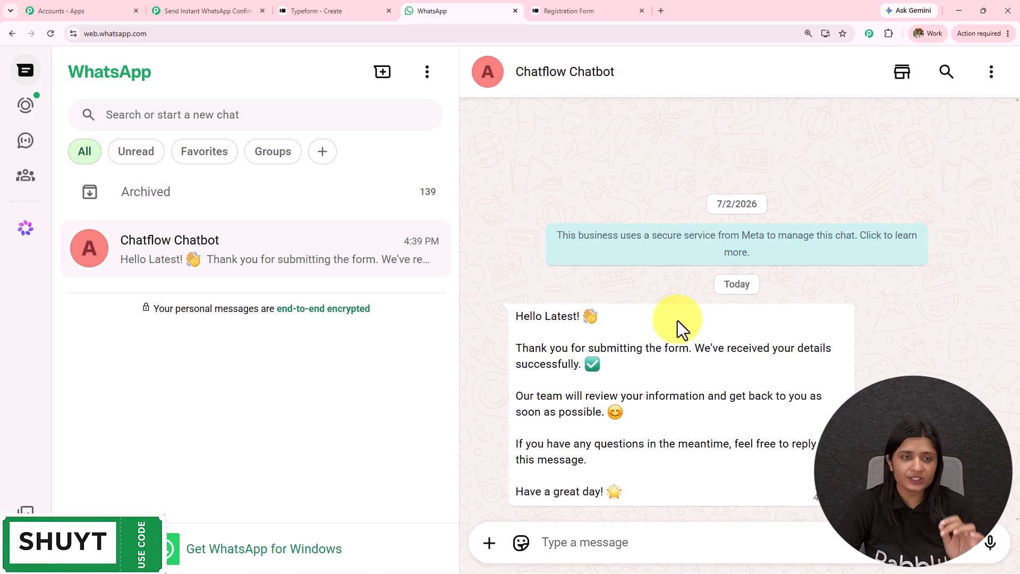
pyautogui.click(246, 11)
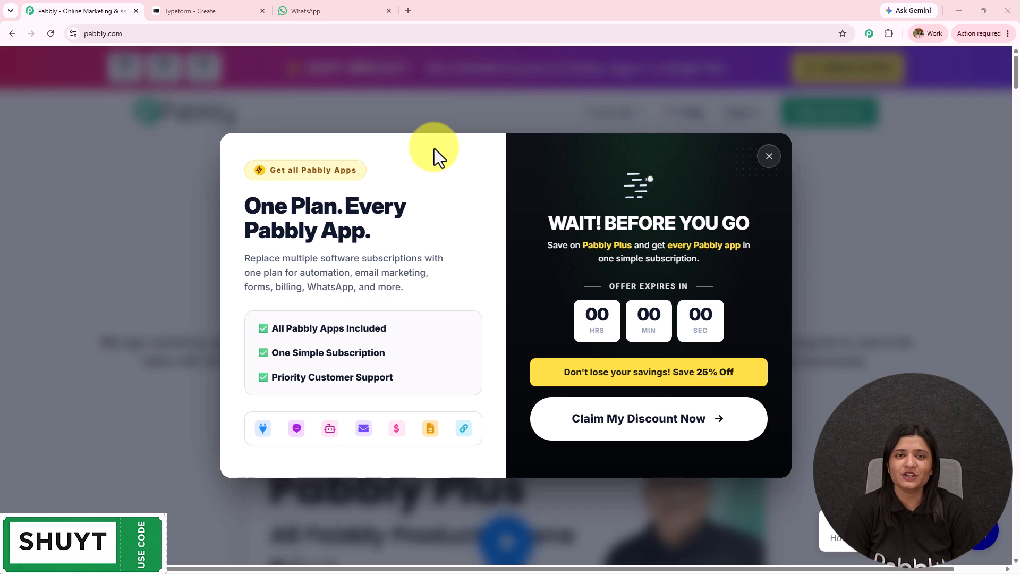
# Look over the Typeform form editor and WhatsApp chat, then bring up the Pabbly homepage.
pyautogui.click(244, 8)
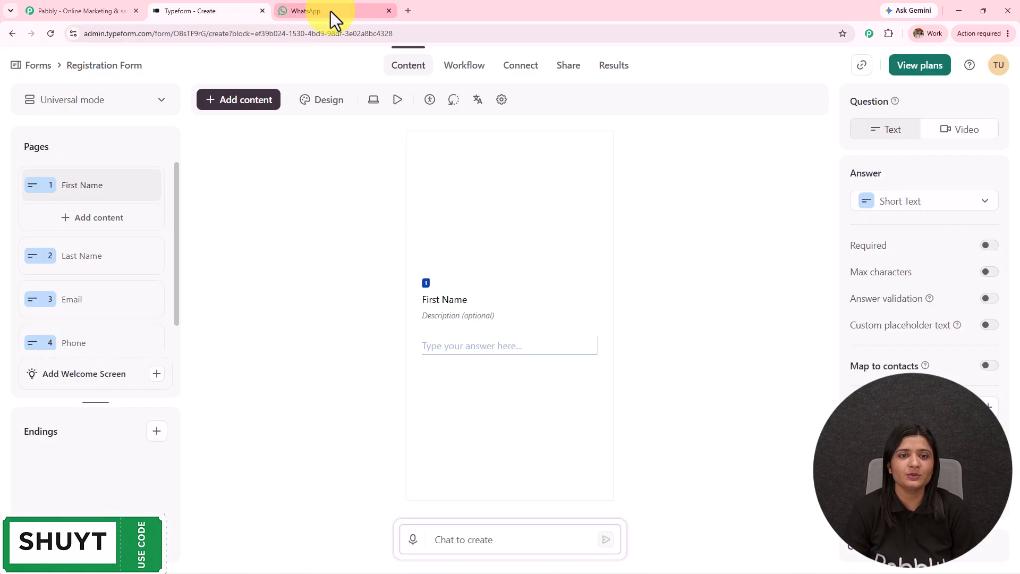
pyautogui.click(330, 11)
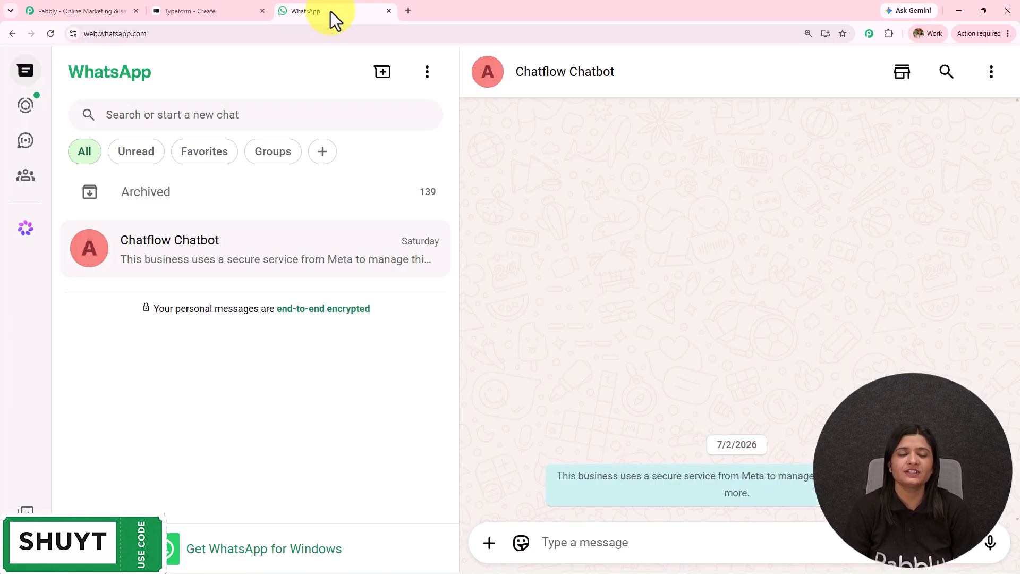
pyautogui.click(207, 13)
pyautogui.click(81, 10)
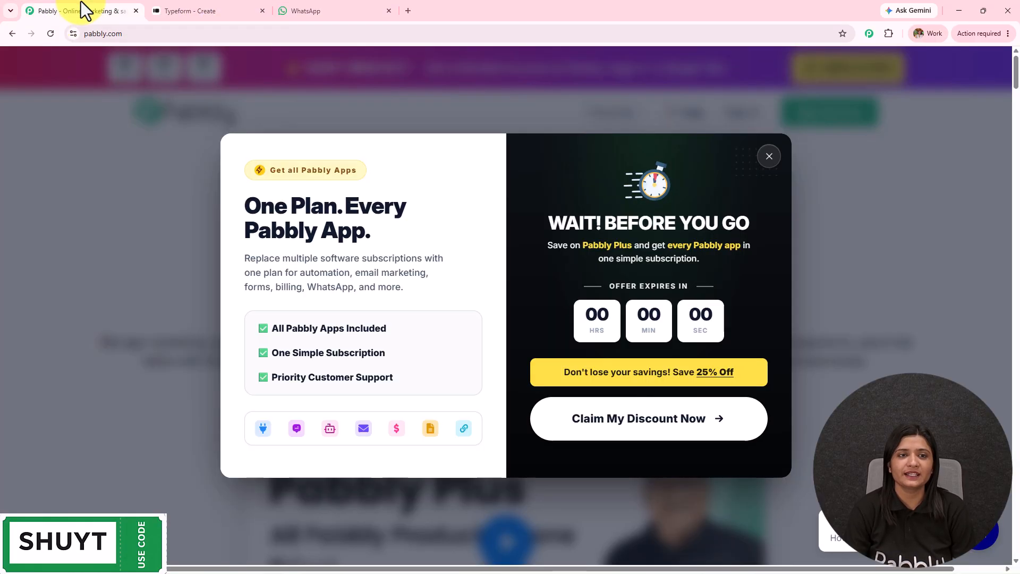
# Dismiss the discount popup, point out the pabbly.com address, and go to the account sign-in.
pyautogui.click(769, 156)
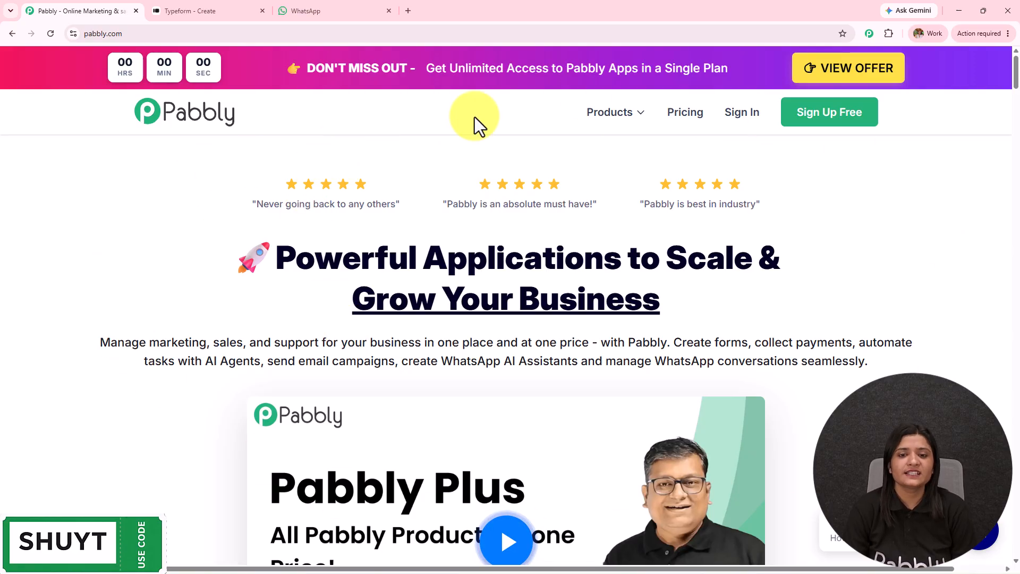
pyautogui.click(132, 35)
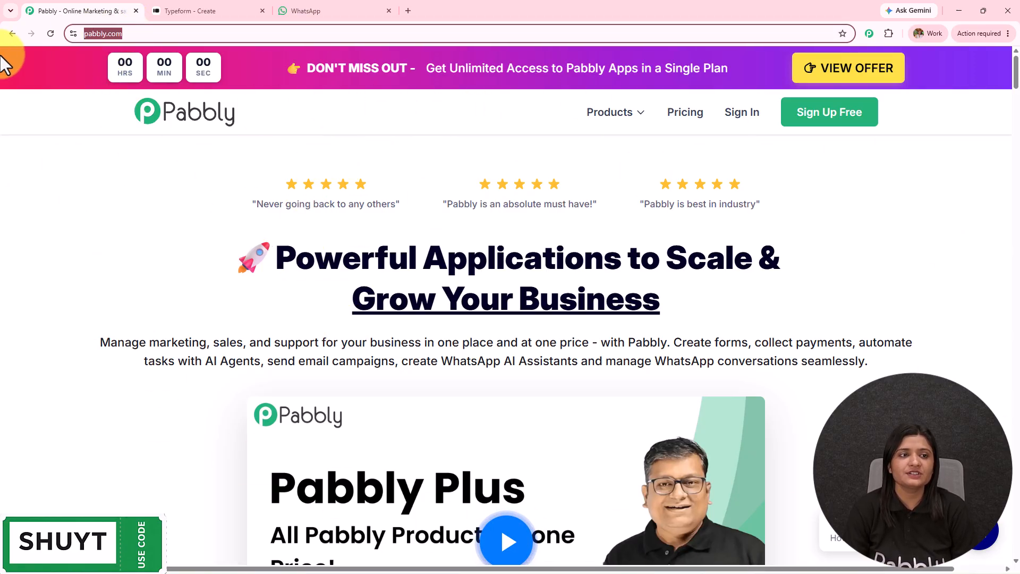
pyautogui.click(108, 248)
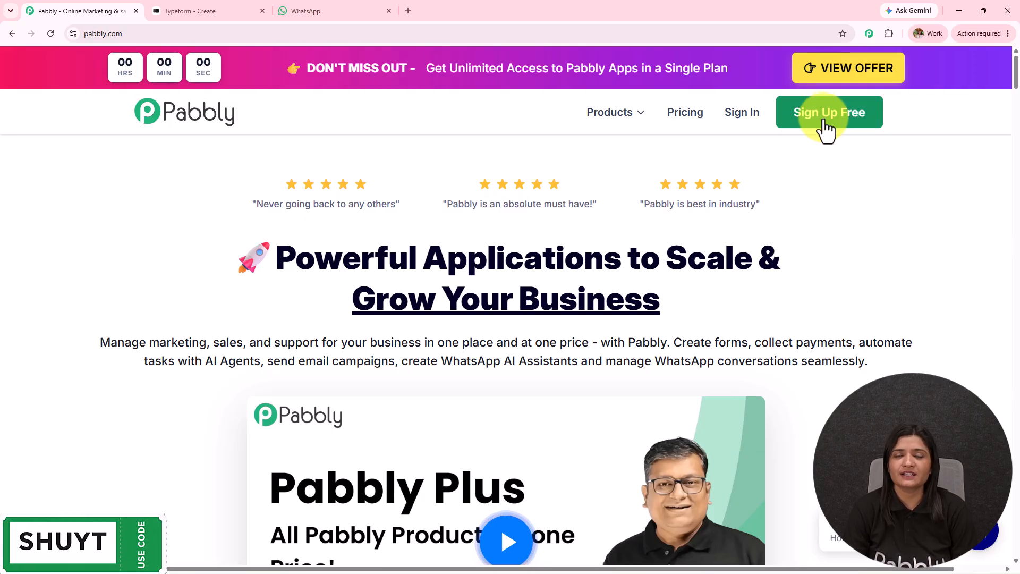
pyautogui.click(741, 121)
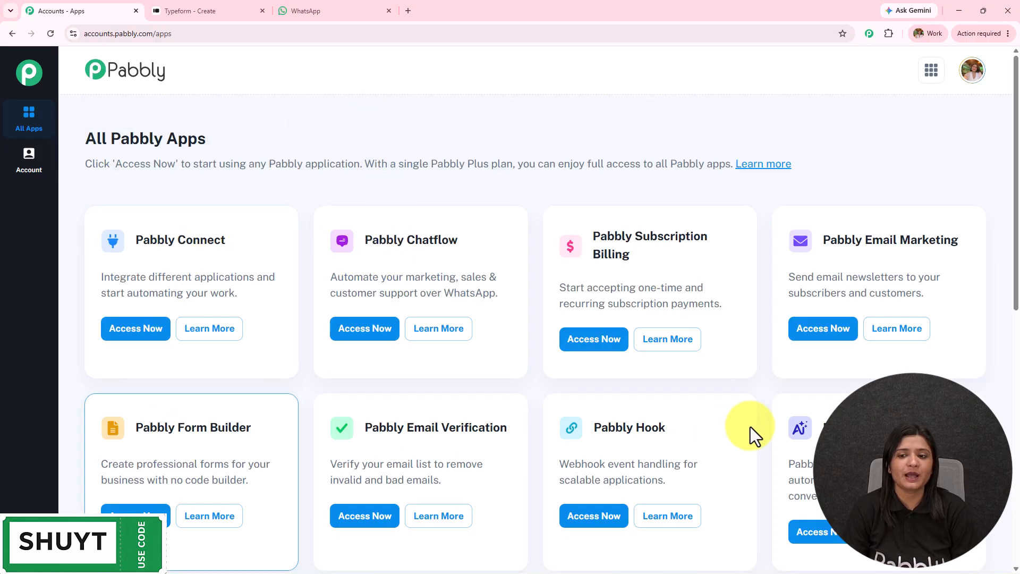
# Open Pabbly Connect in a new tab, review its dashboard, and cancel the new-folder dialog.
pyautogui.moveTo(137, 234); pyautogui.dragTo(198, 242)
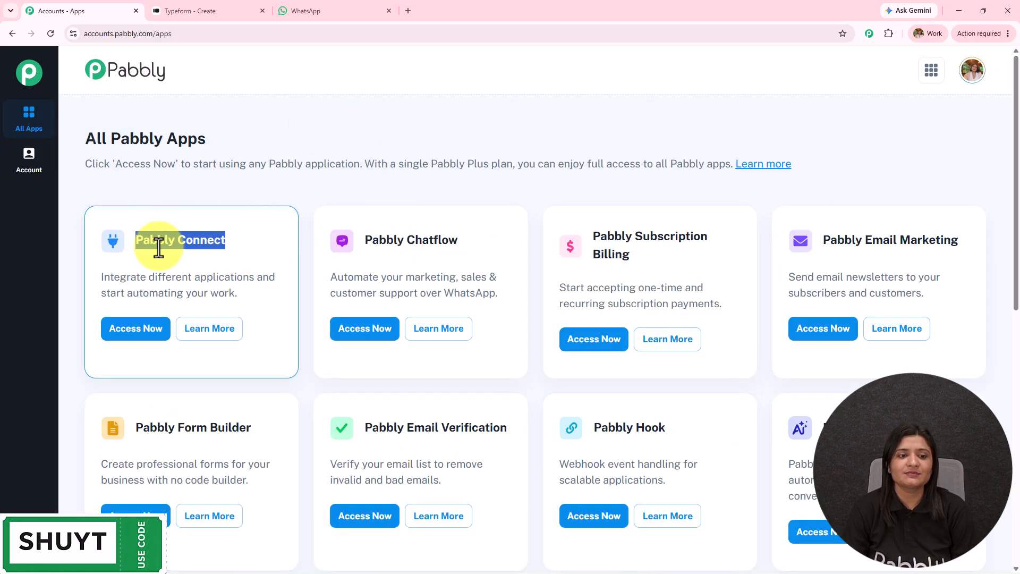
pyautogui.click(128, 334)
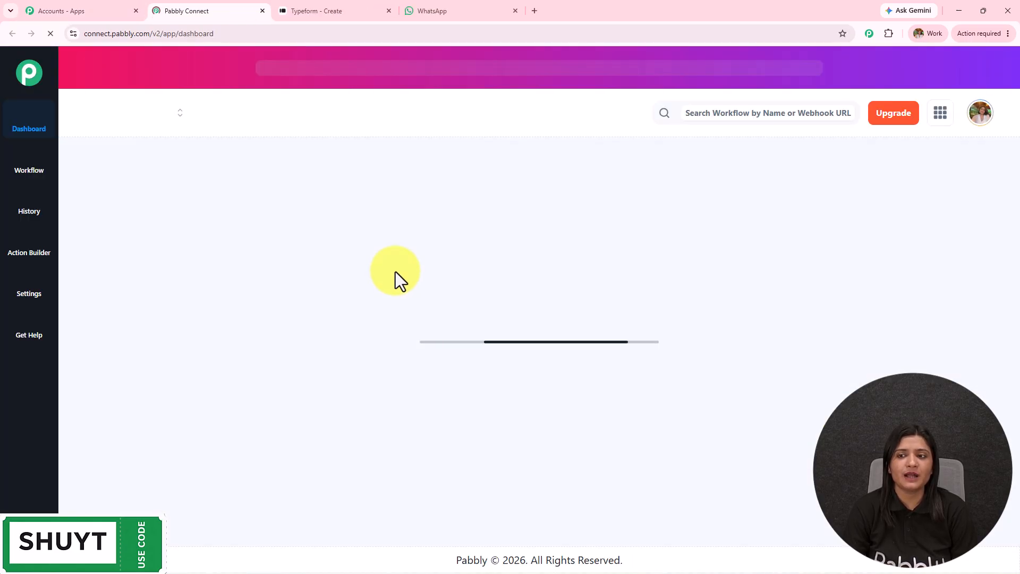
pyautogui.scroll(-5, 420, 327)
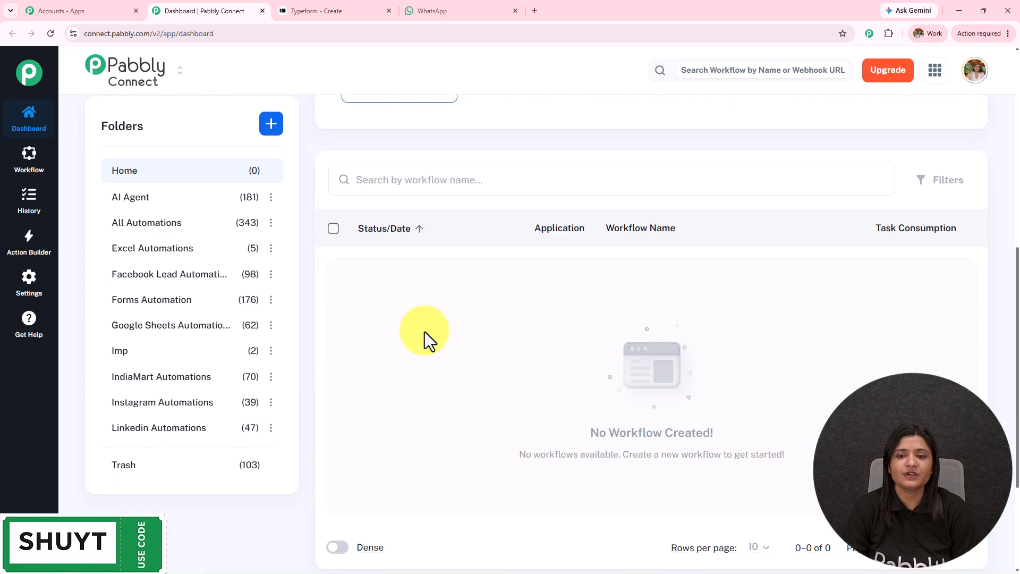
pyautogui.scroll(-2, 425, 332)
pyautogui.scroll(6, 192, 393)
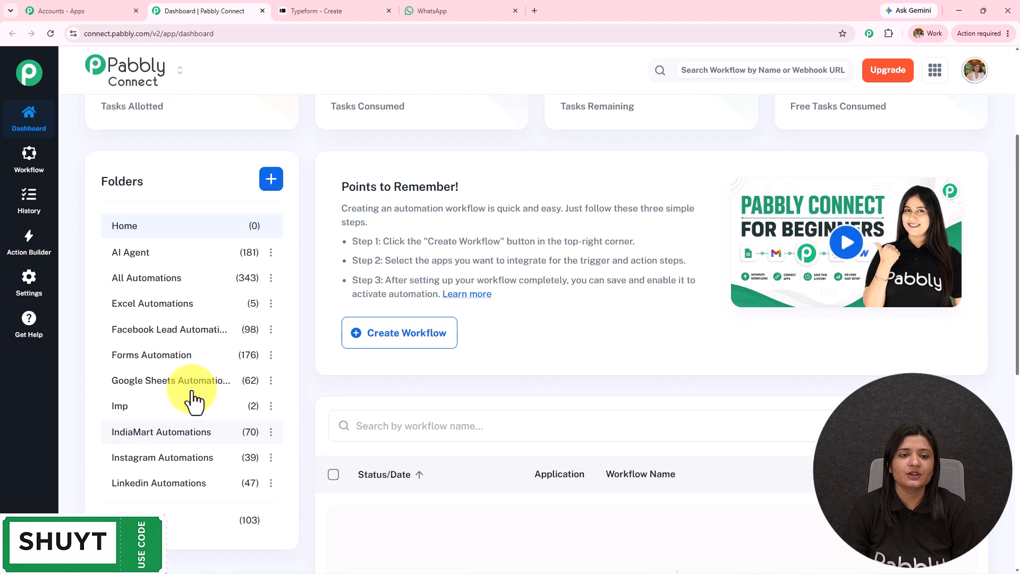
pyautogui.scroll(3, 192, 390)
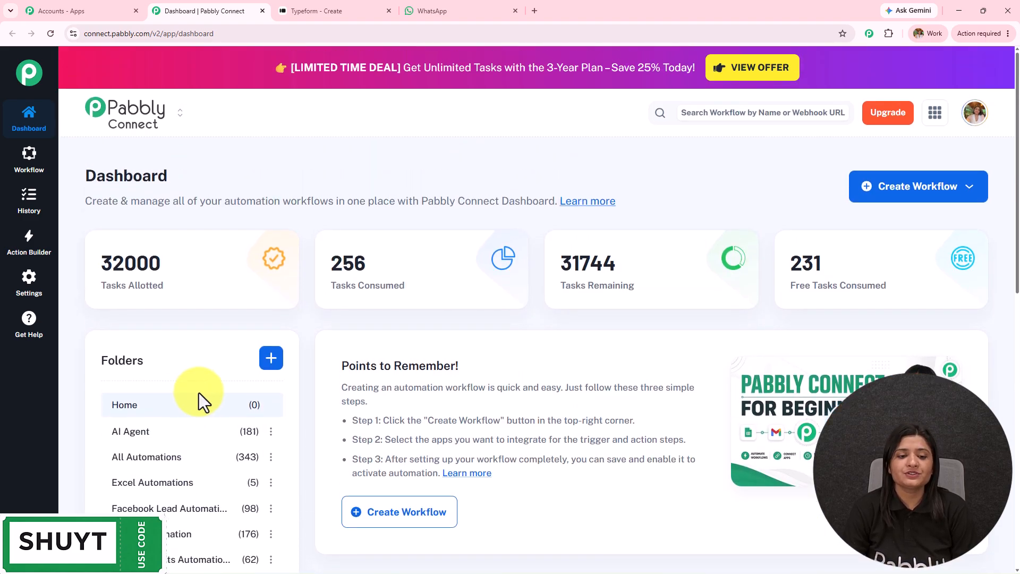
pyautogui.click(268, 363)
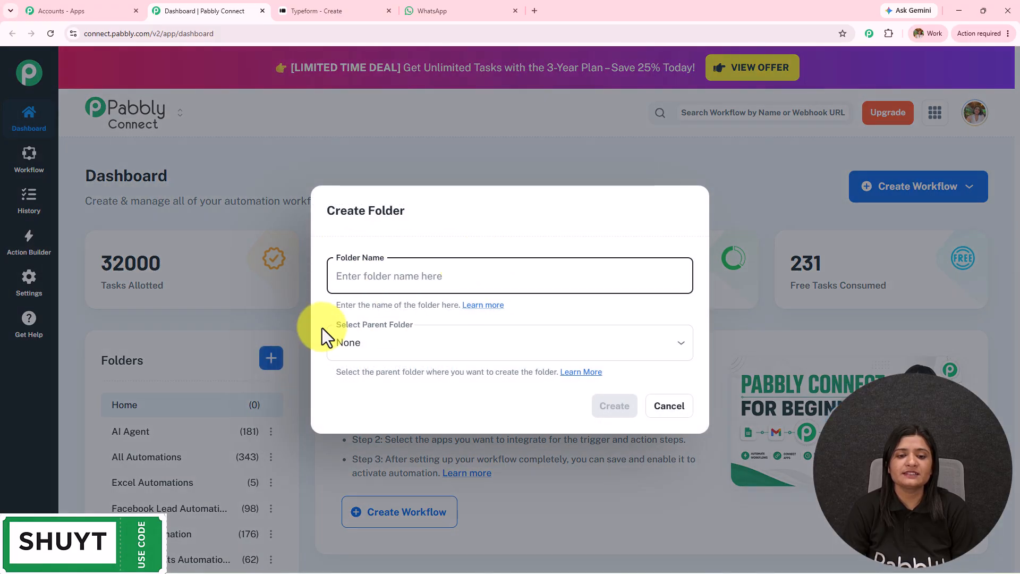
pyautogui.click(671, 409)
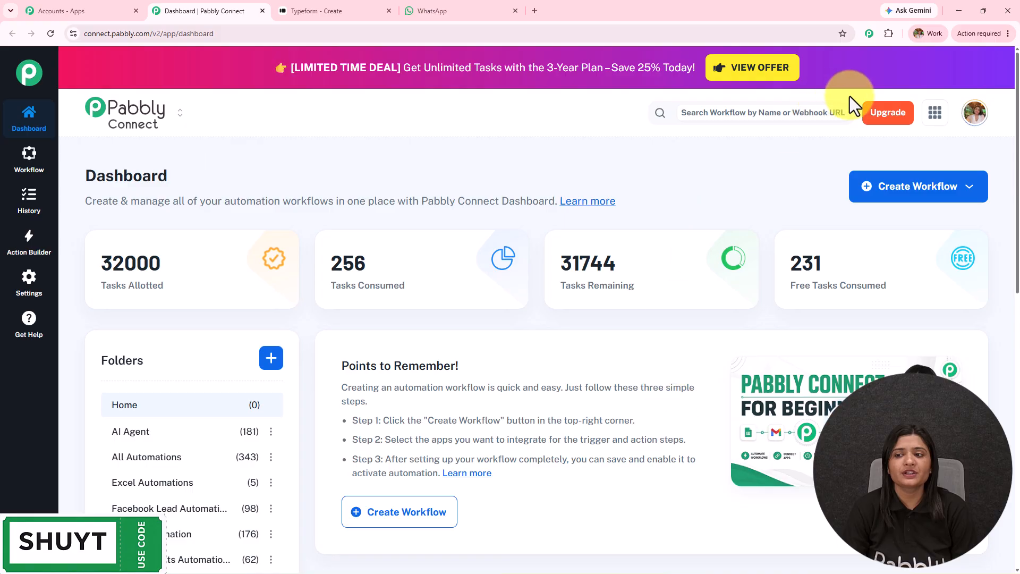
# Start a workflow from scratch named 'Send Instant WhatsApp Confirmation for Typeform Responses'.
pyautogui.click(924, 194)
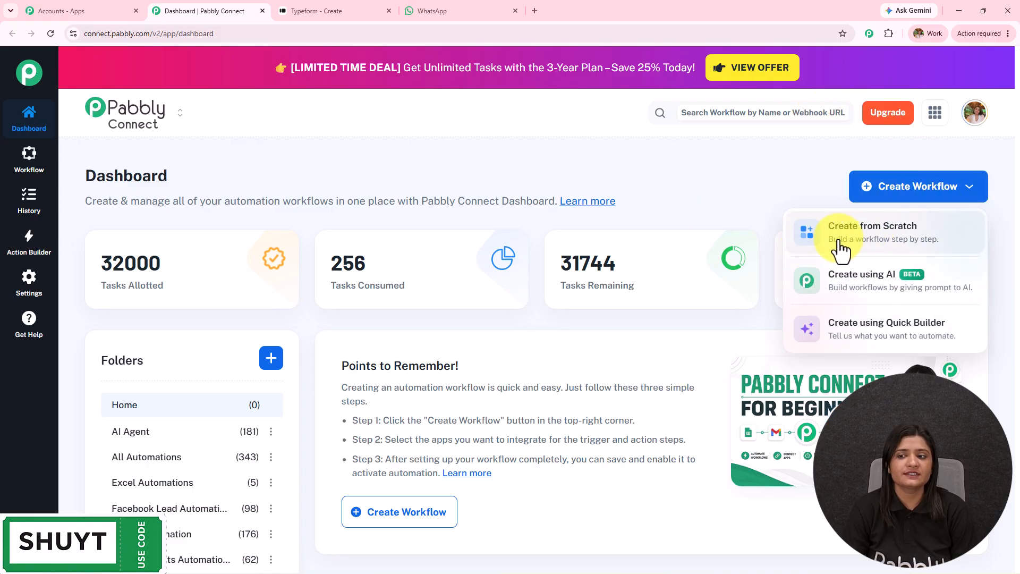
pyautogui.click(808, 241)
pyautogui.tripleClick(444, 276)
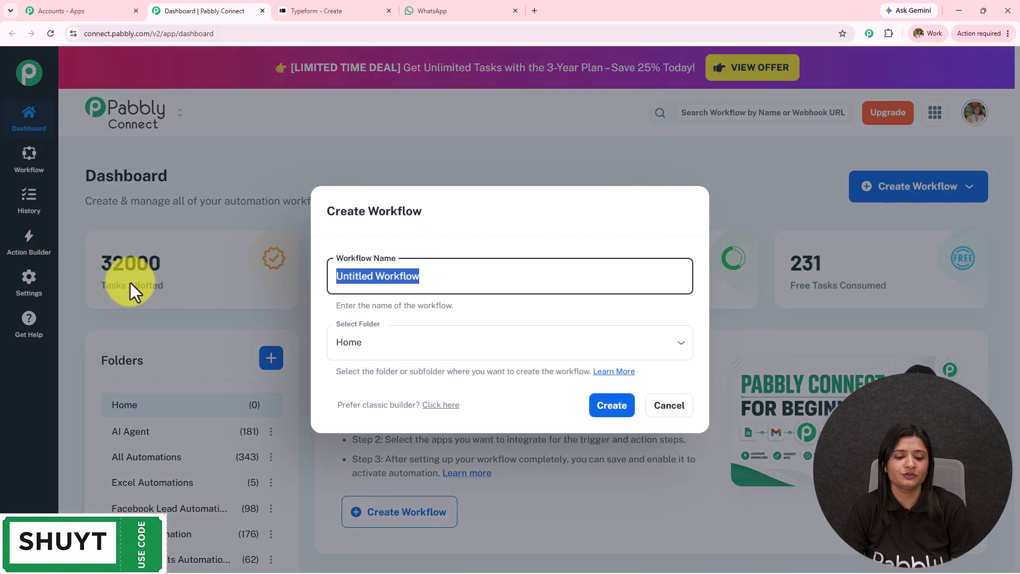
pyautogui.write('Send Instant WhatsApp Confirmation for Typeform Responses')
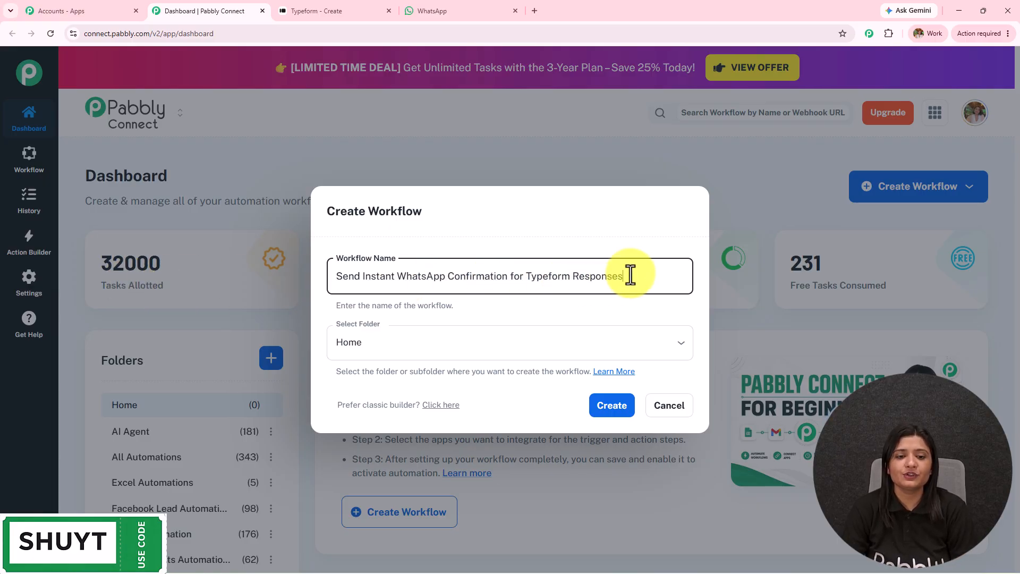
pyautogui.moveTo(629, 277); pyautogui.dragTo(219, 278)
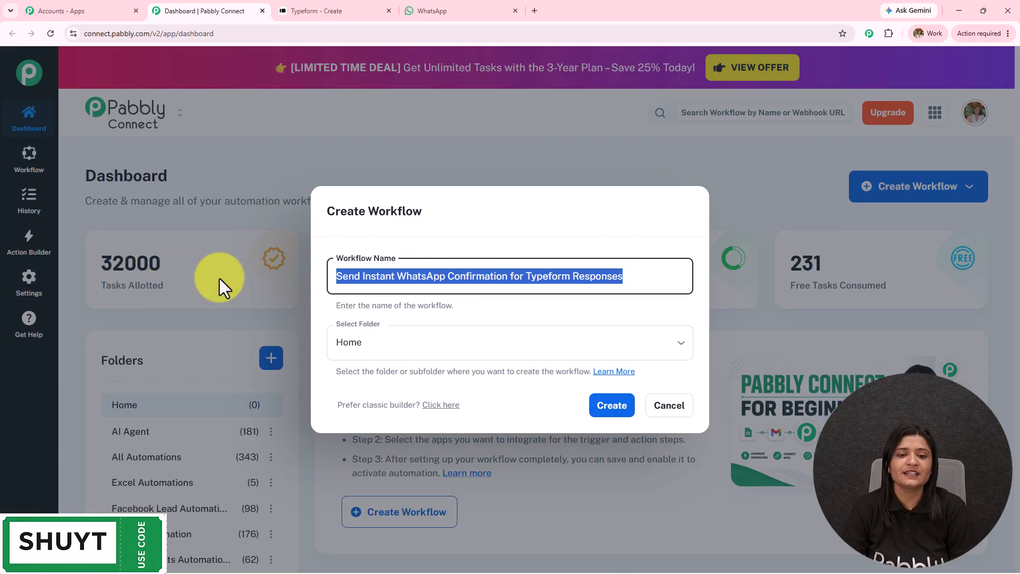
# Place the workflow in the Forms Automation folder and create it.
pyautogui.click(492, 340)
pyautogui.scroll(-5, 486, 240)
pyautogui.scroll(-2, 489, 229)
pyautogui.scroll(7, 489, 228)
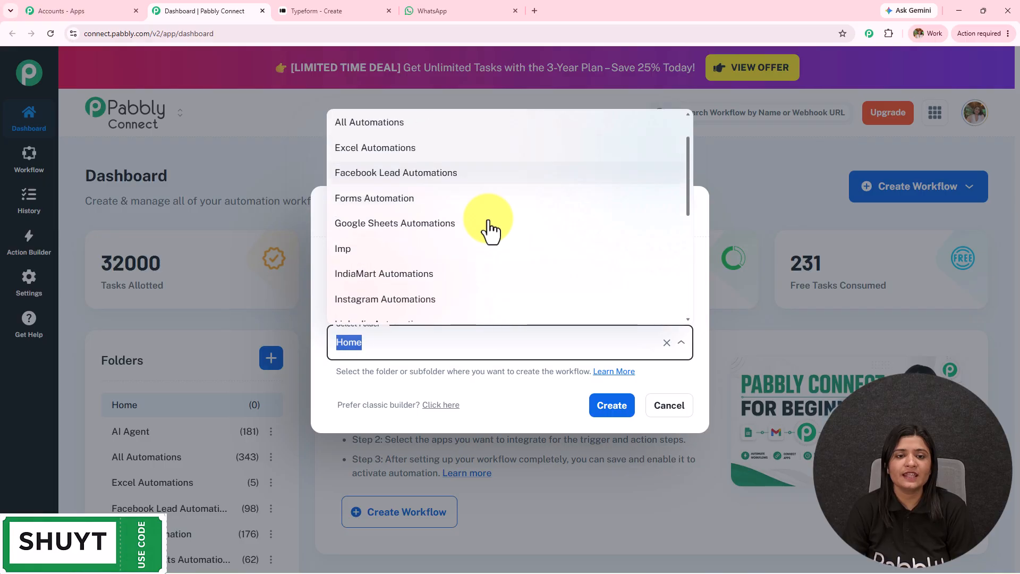
pyautogui.scroll(-5, 489, 228)
pyautogui.scroll(-2, 489, 228)
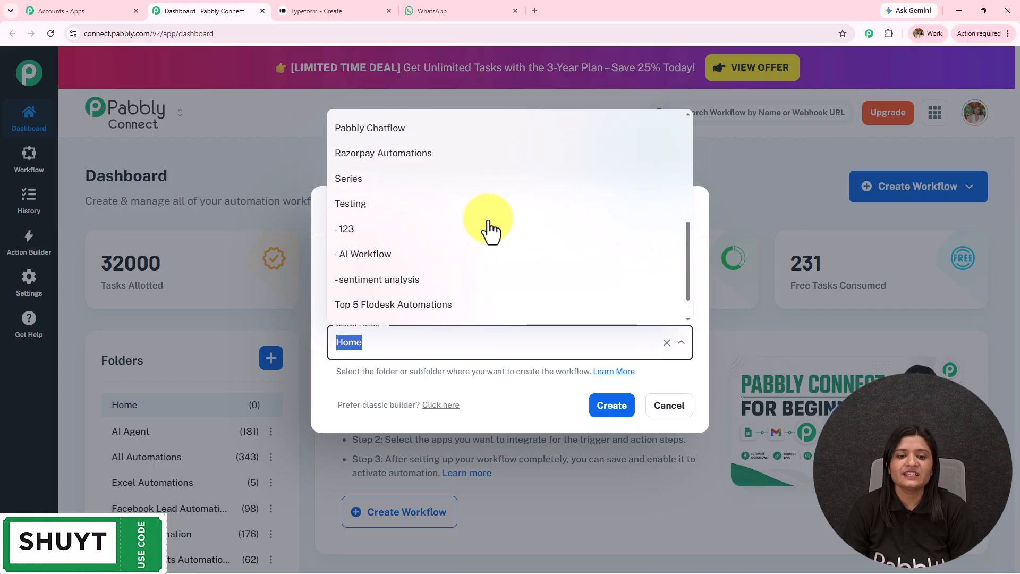
pyautogui.scroll(4, 489, 228)
pyautogui.scroll(2, 490, 229)
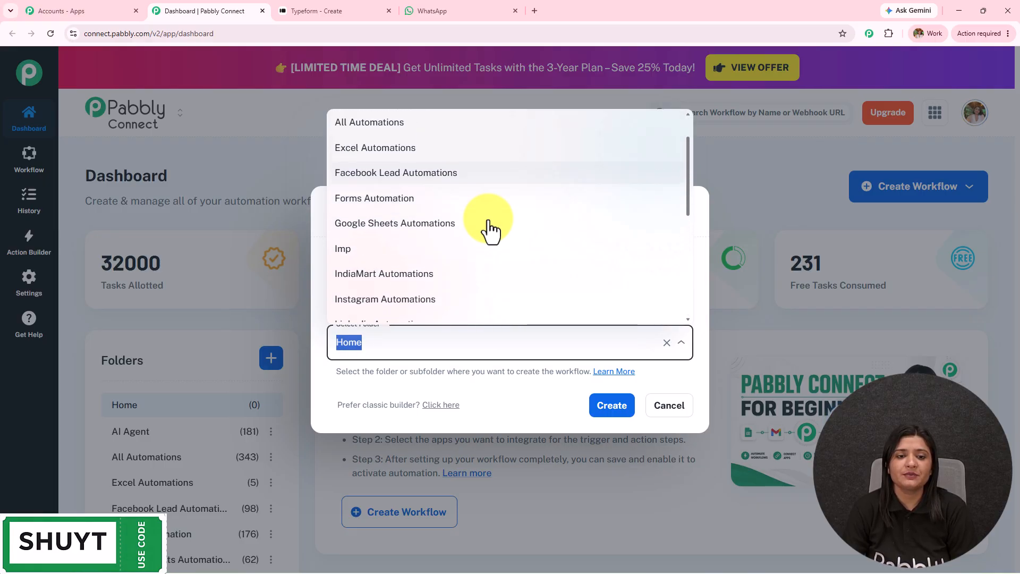
pyautogui.click(439, 203)
pyautogui.click(616, 414)
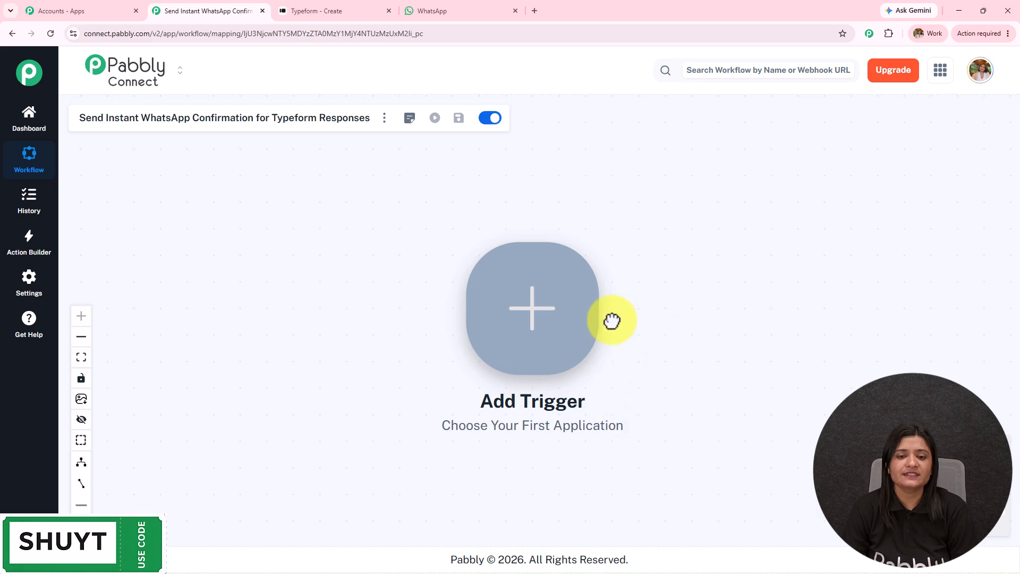
# Pan the workflow canvas, glance at the Typeform and WhatsApp tabs, and return to the workflow.
pyautogui.moveTo(644, 322); pyautogui.dragTo(350, 326)
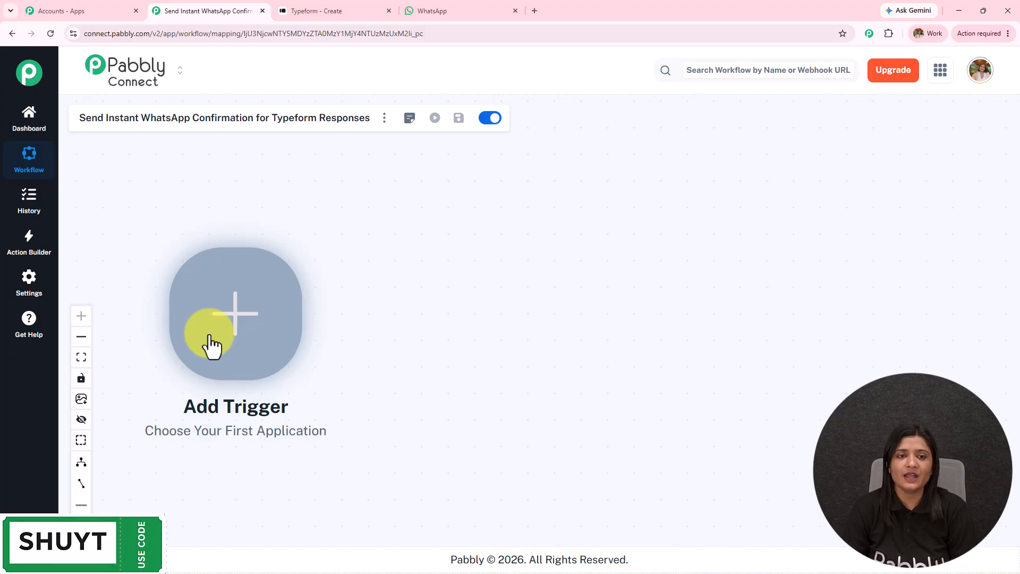
pyautogui.click(330, 11)
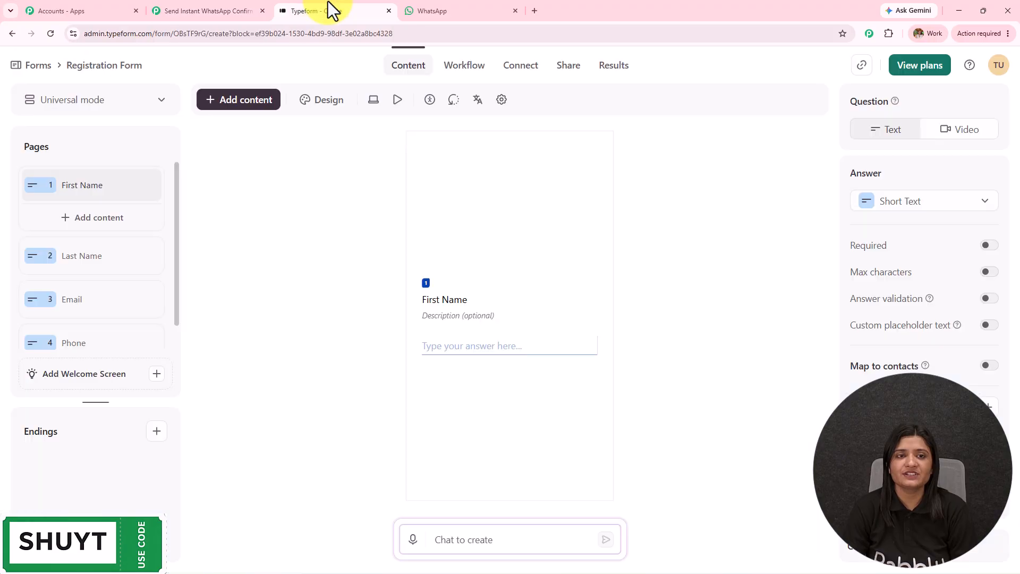
pyautogui.click(486, 11)
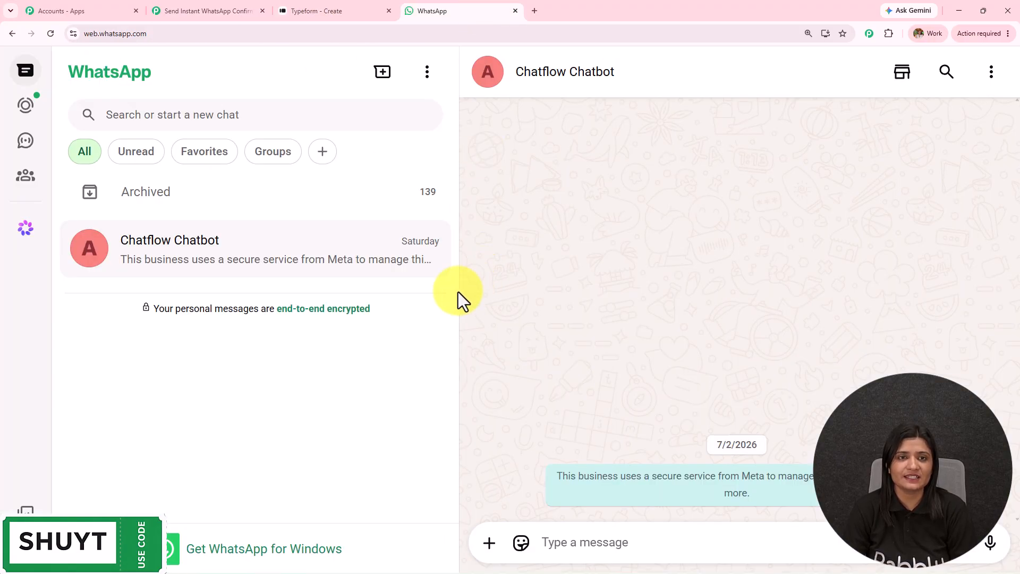
pyautogui.click(327, 9)
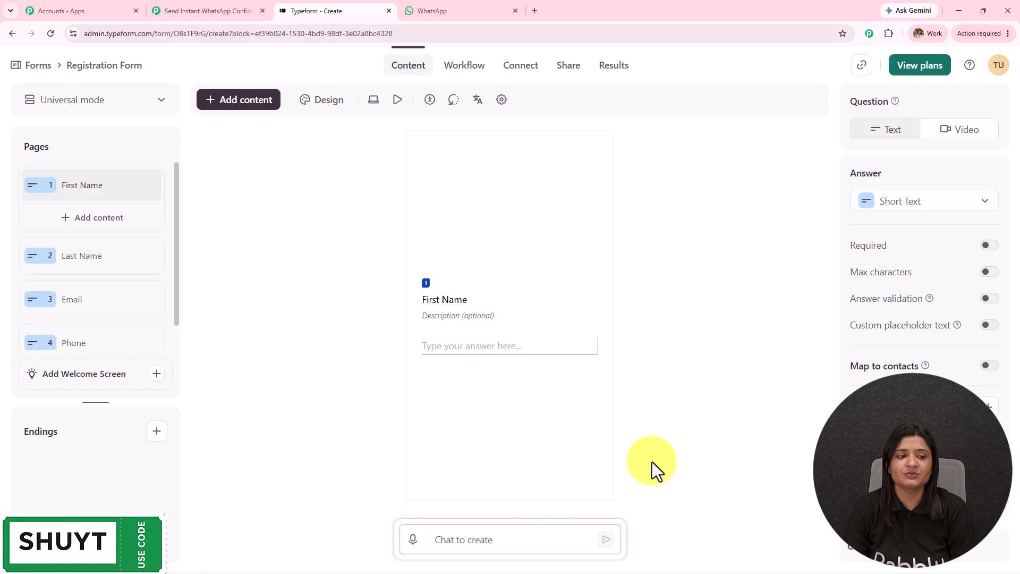
pyautogui.click(212, 9)
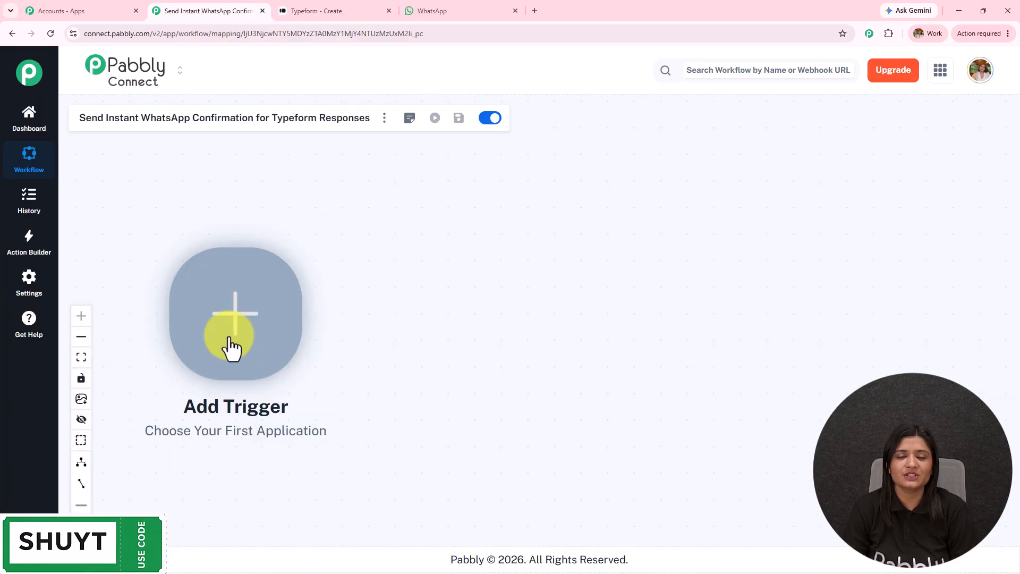
# Set the workflow trigger to Typeform with the New Entry event and proceed to connect.
pyautogui.click(232, 348)
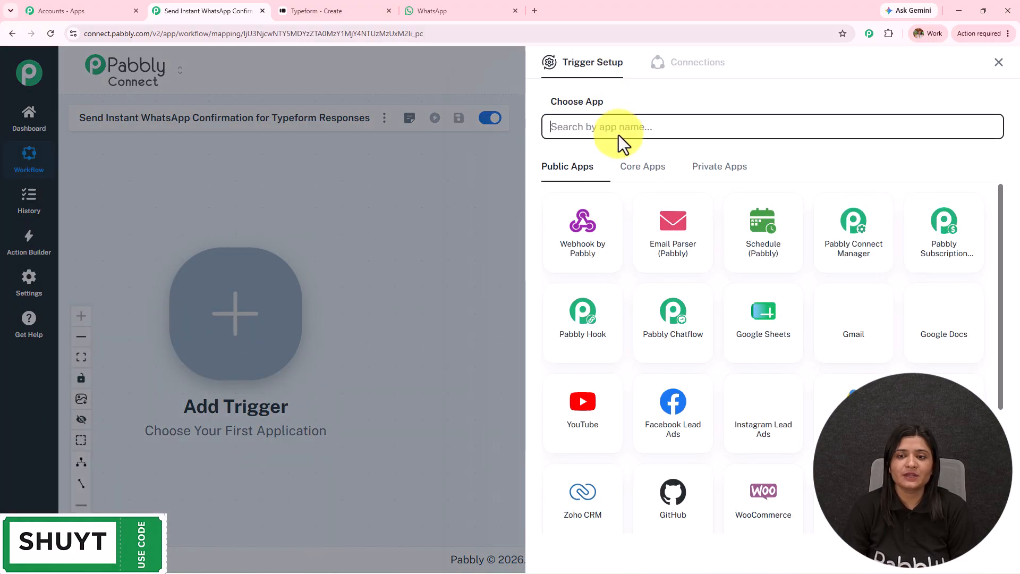
pyautogui.click(618, 130)
pyautogui.write('Typeform')
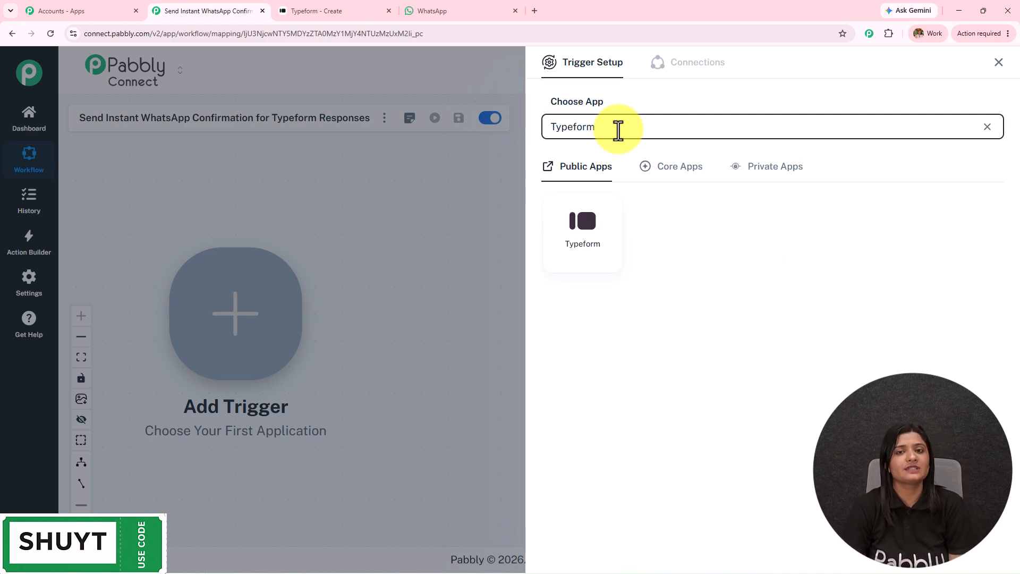
pyautogui.click(584, 223)
pyautogui.click(590, 182)
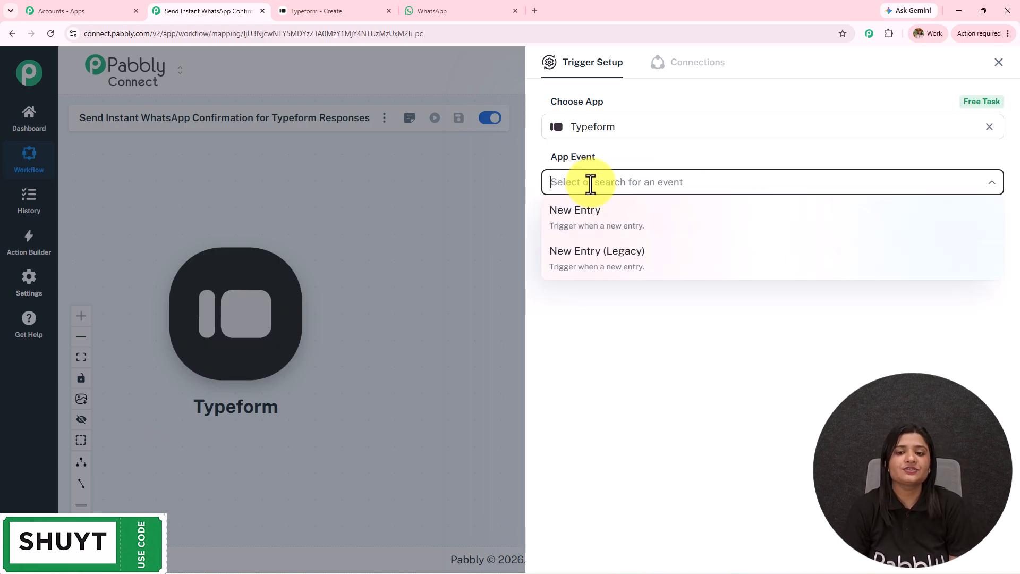
pyautogui.click(609, 222)
pyautogui.click(585, 224)
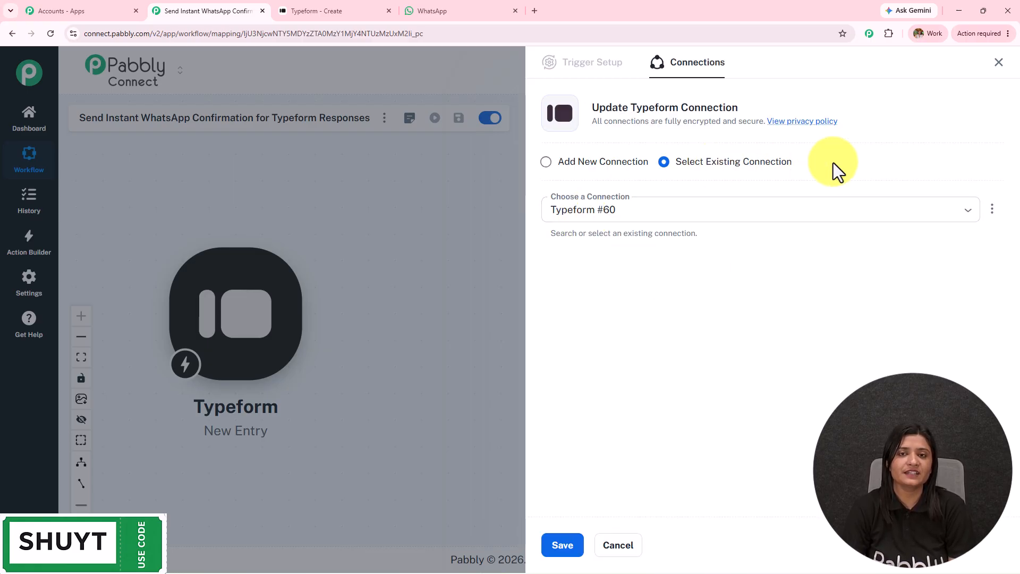
# Add a new Typeform connection and authorise Pabbly Connect's access to the Typeform account.
pyautogui.click(547, 161)
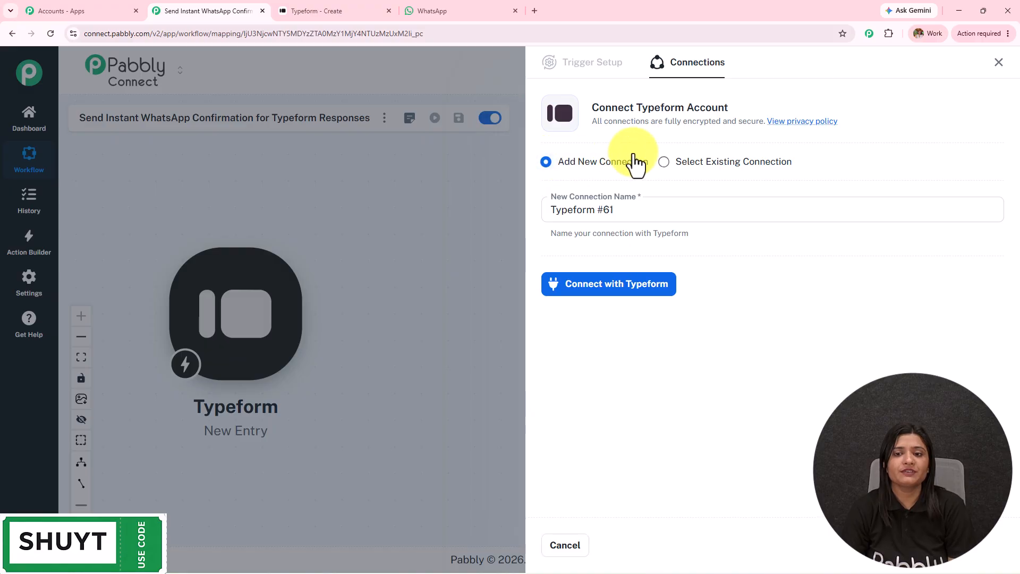
pyautogui.click(611, 292)
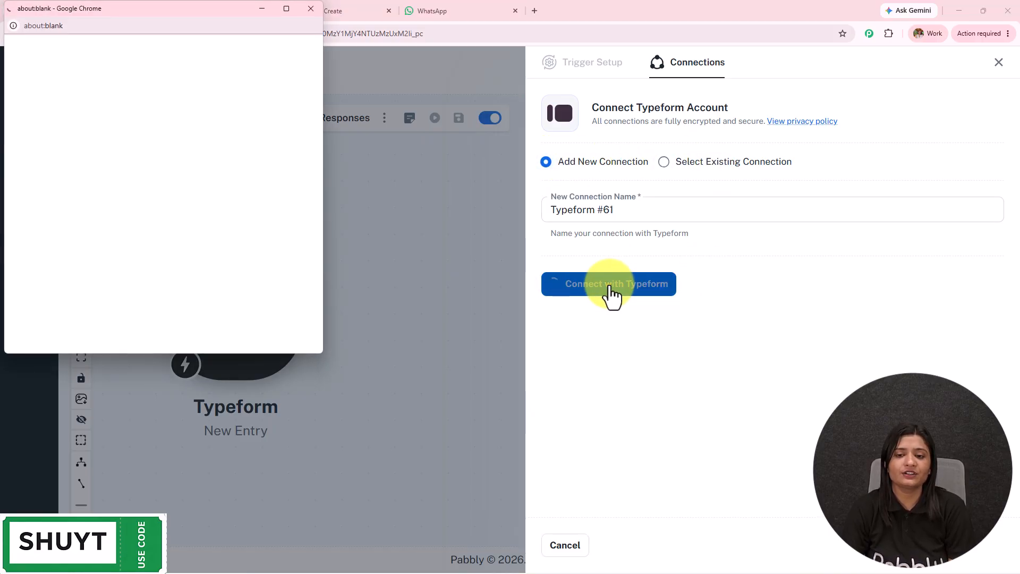
pyautogui.scroll(-10, 289, 247)
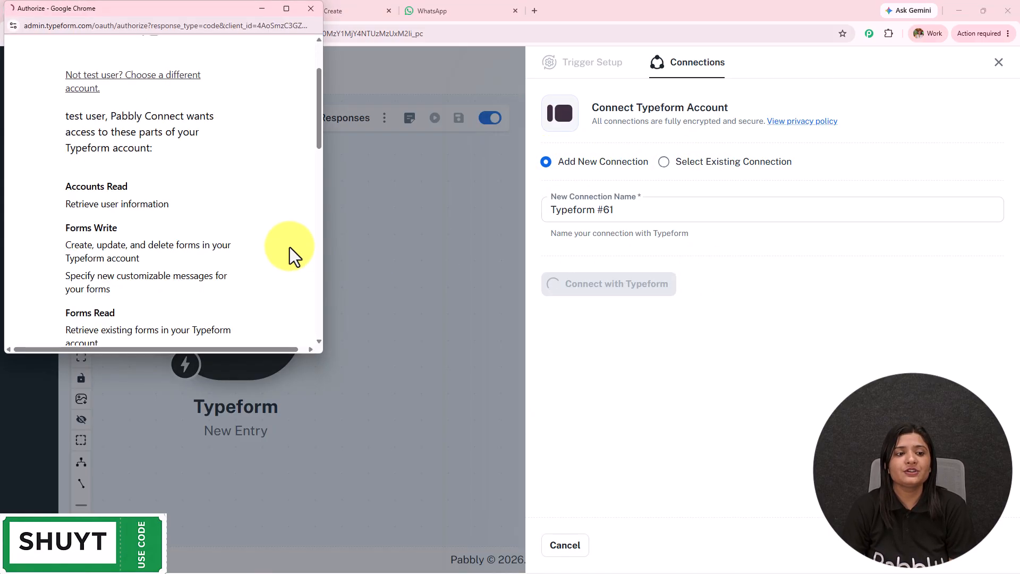
pyautogui.scroll(-1, 272, 253)
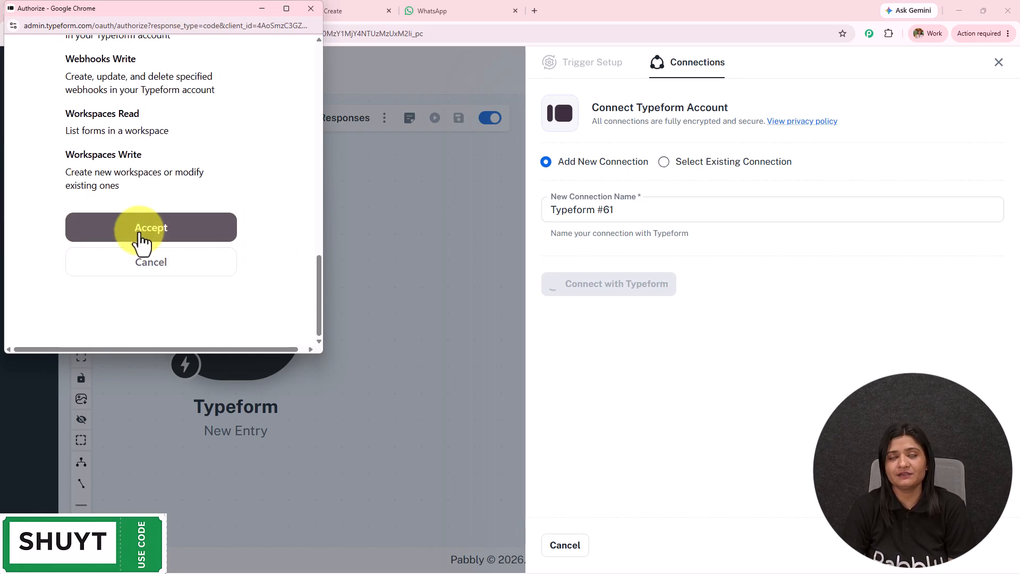
pyautogui.click(113, 236)
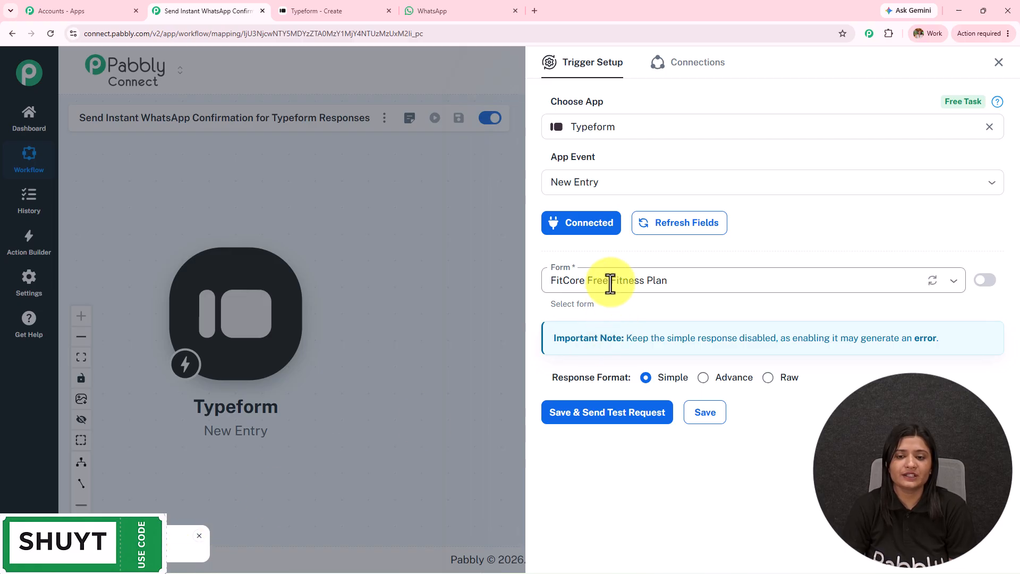
# Select Registration Form as the trigger form and save it to await a test response.
pyautogui.click(311, 10)
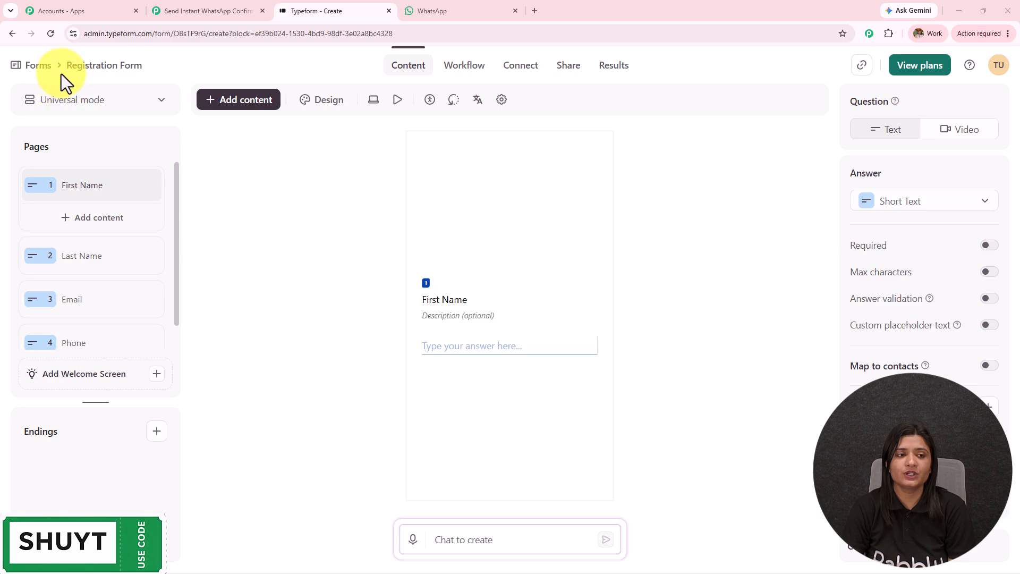
pyautogui.click(202, 11)
pyautogui.click(653, 282)
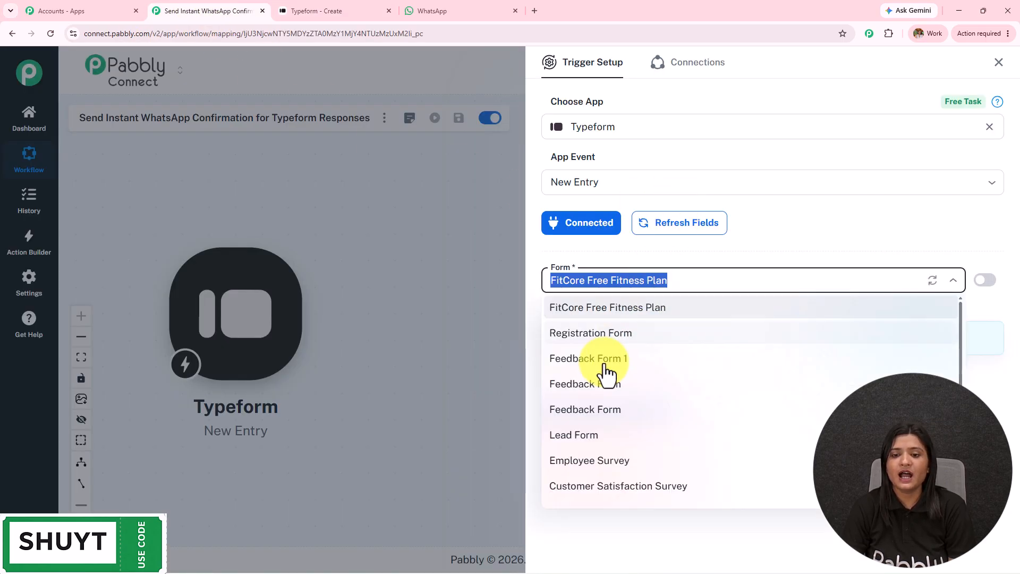
pyautogui.click(607, 333)
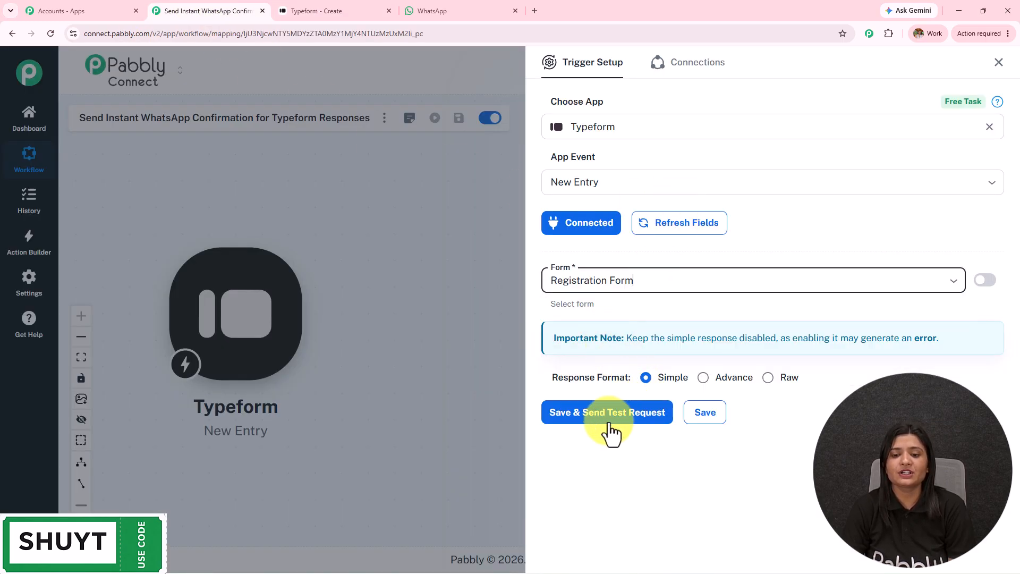
pyautogui.click(594, 434)
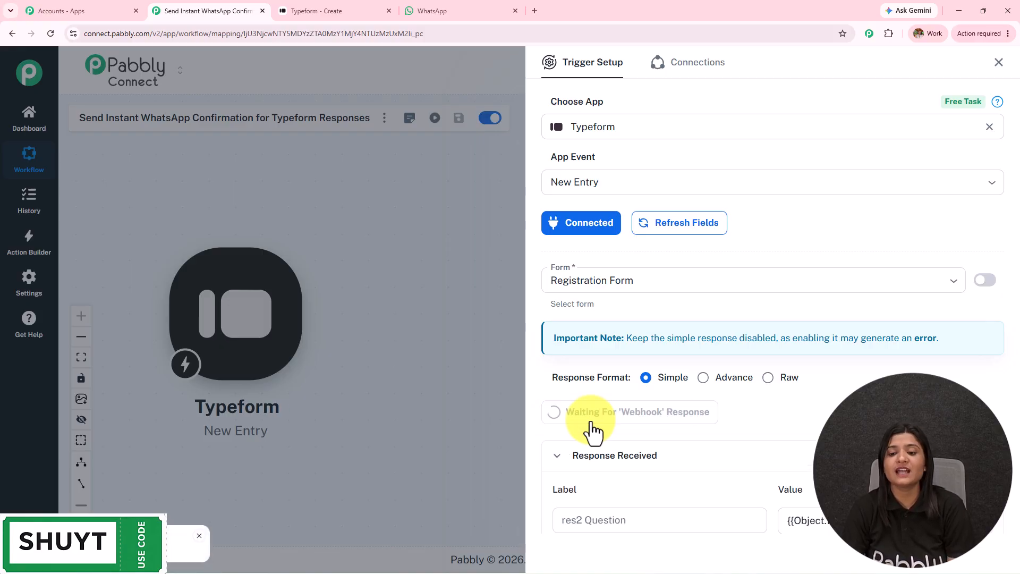
pyautogui.scroll(-5, 591, 421)
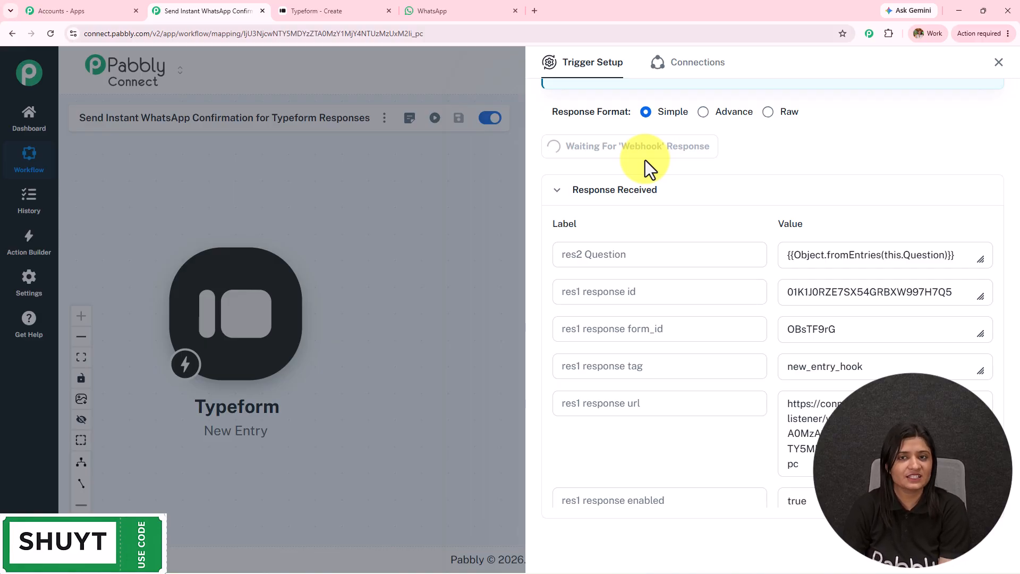
pyautogui.click(346, 3)
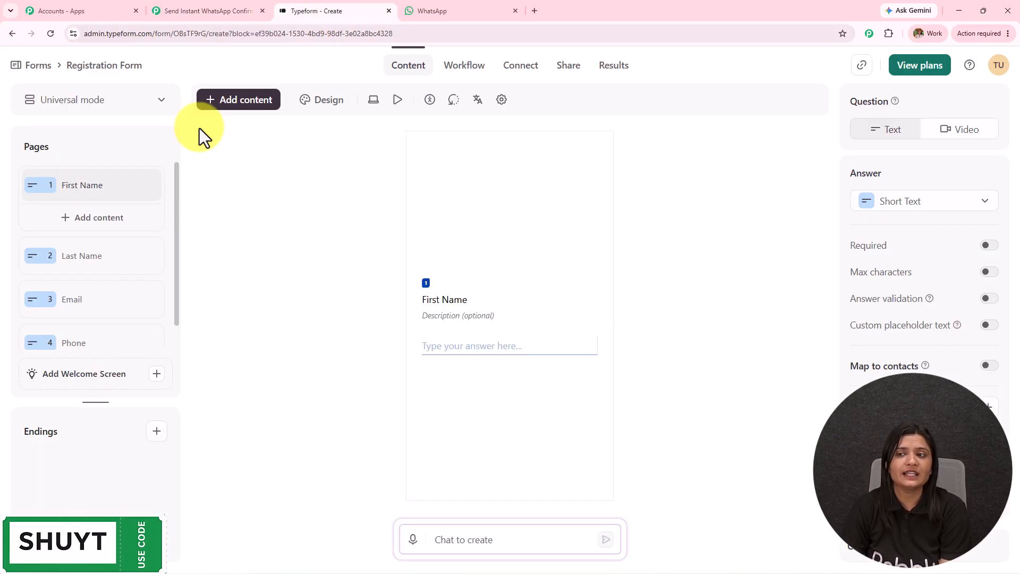
# Copy the Registration Form's share link and load it in a new browser tab.
pyautogui.click(862, 65)
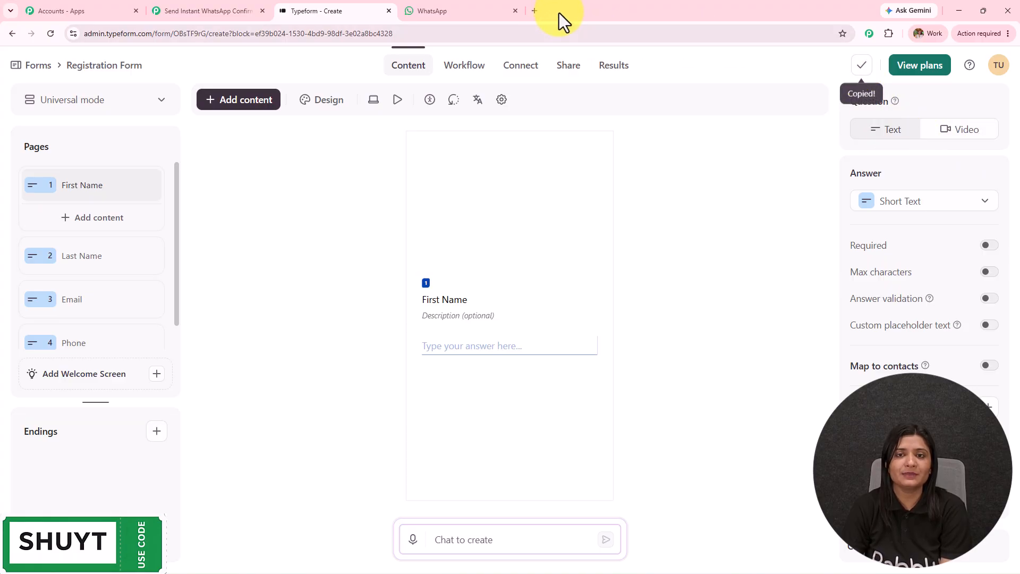
pyautogui.click(535, 12)
pyautogui.click(542, 38)
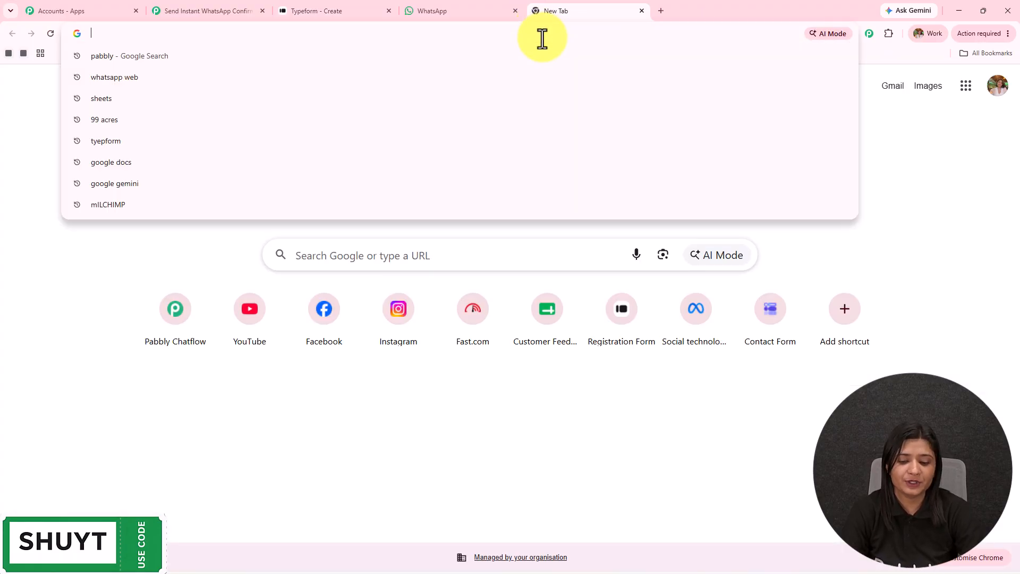
pyautogui.hotkey('ctrl', 'v')
pyautogui.press('Return')
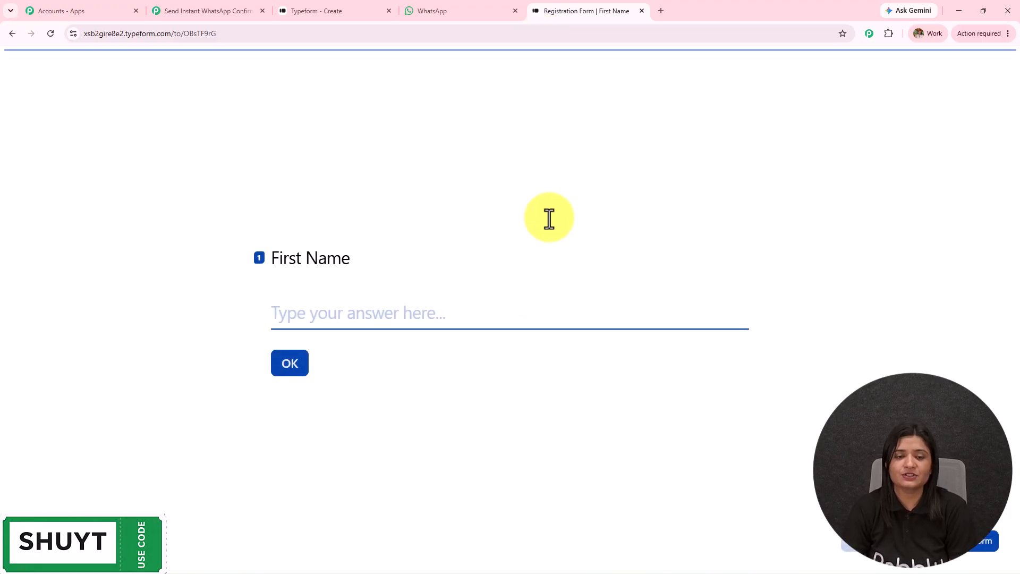
# Confirm the Typeform trigger is still awaiting a response, then return to the Registration Form.
pyautogui.click(221, 10)
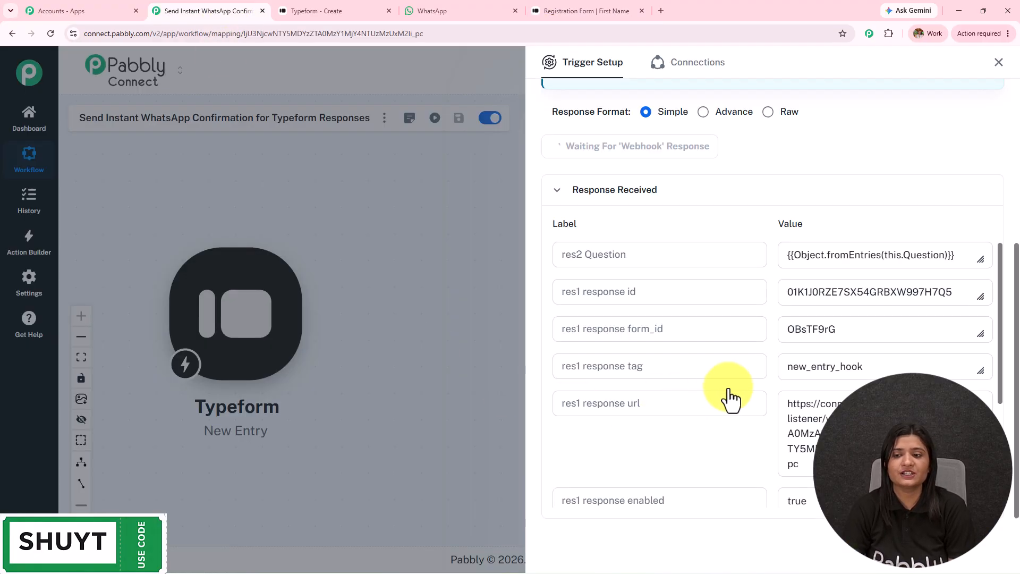
pyautogui.scroll(2, 685, 233)
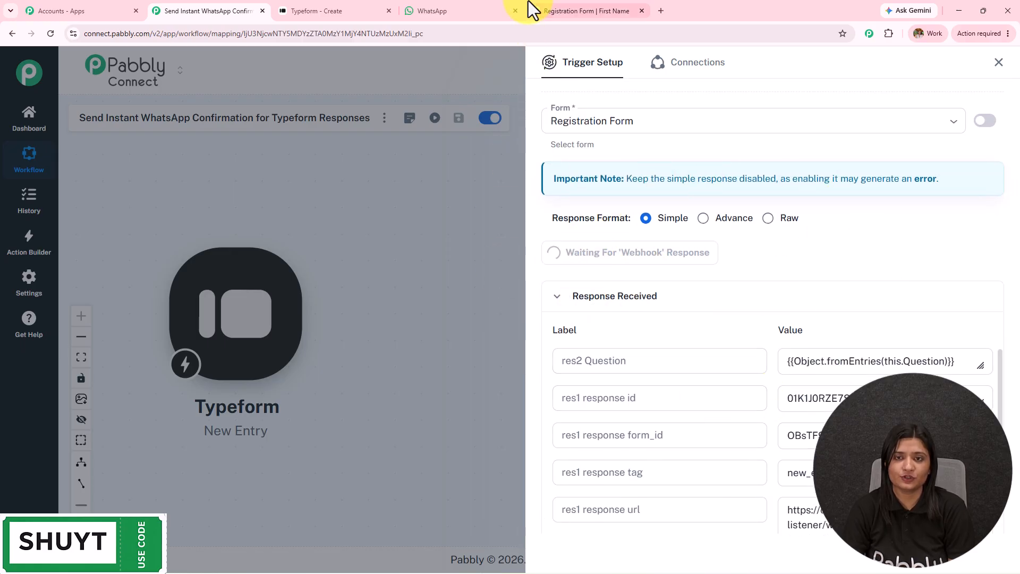
pyautogui.click(551, 4)
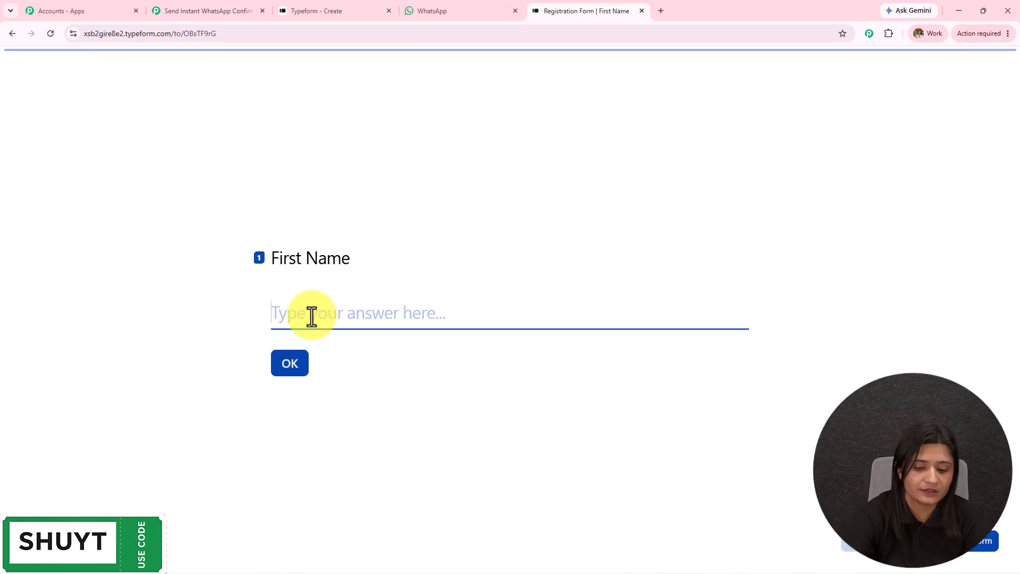
# Answer the form's first name, last name and email questions with test values.
pyautogui.write('LAte')
pyautogui.press('BackSpace')
pyautogui.press('BackSpace')
pyautogui.press('BackSpace')
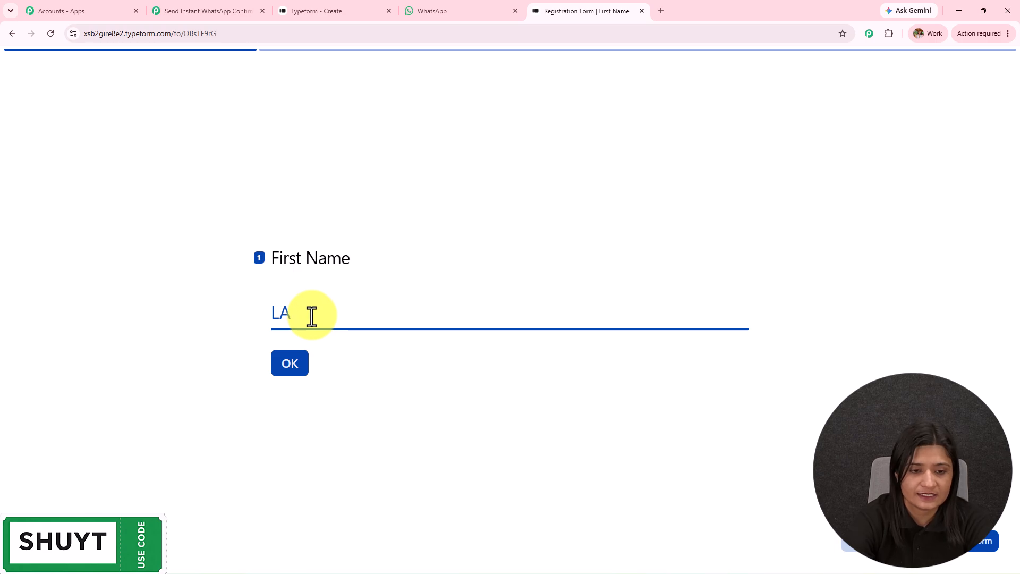
pyautogui.press('Return')
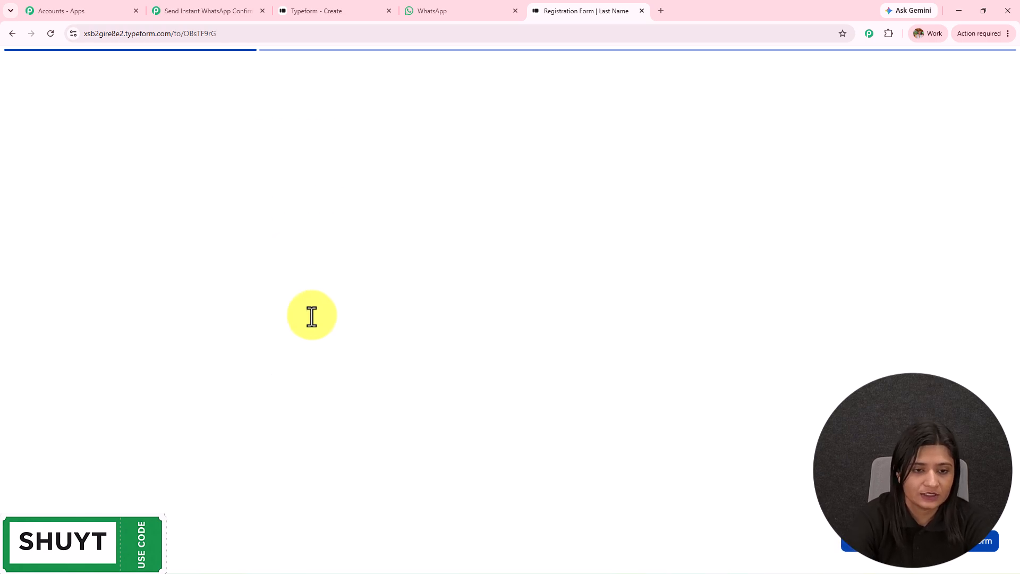
pyautogui.write('LeD')
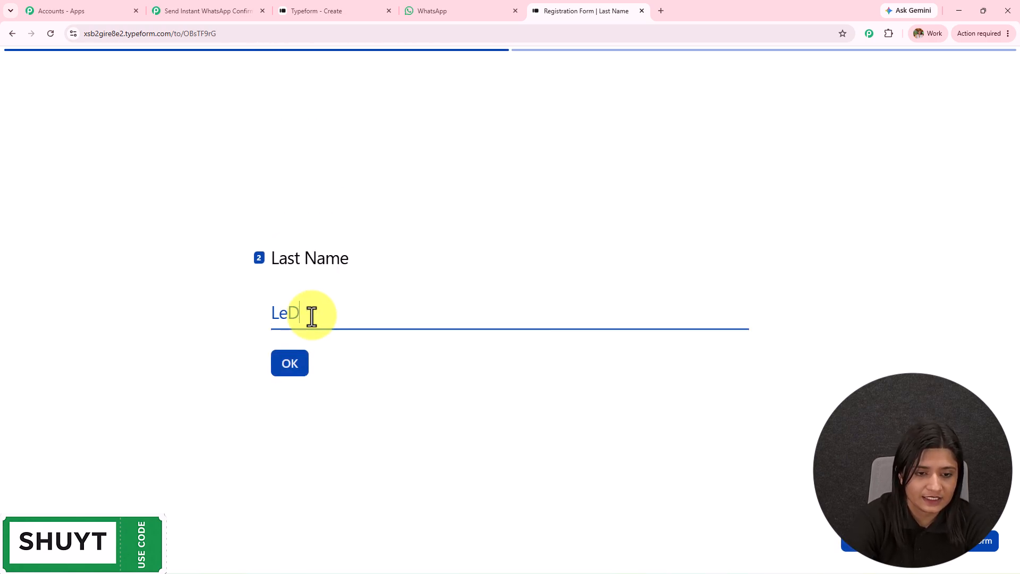
pyautogui.press('Return')
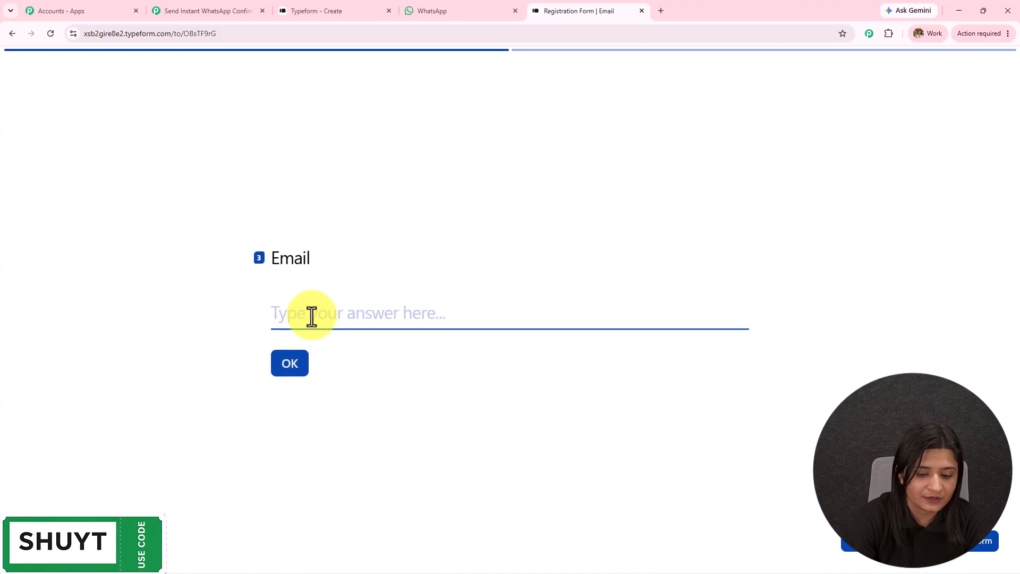
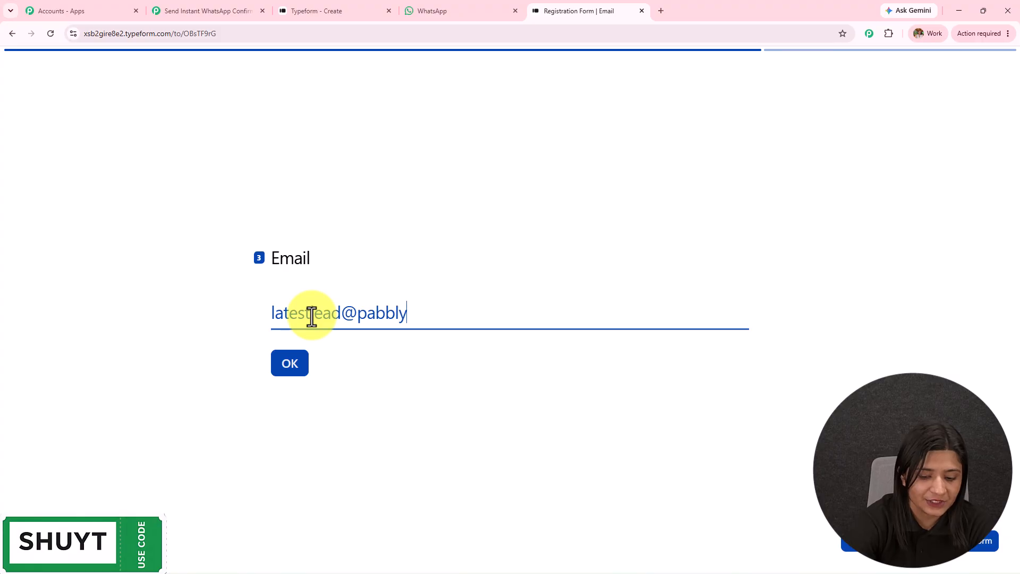
pyautogui.press('Return')
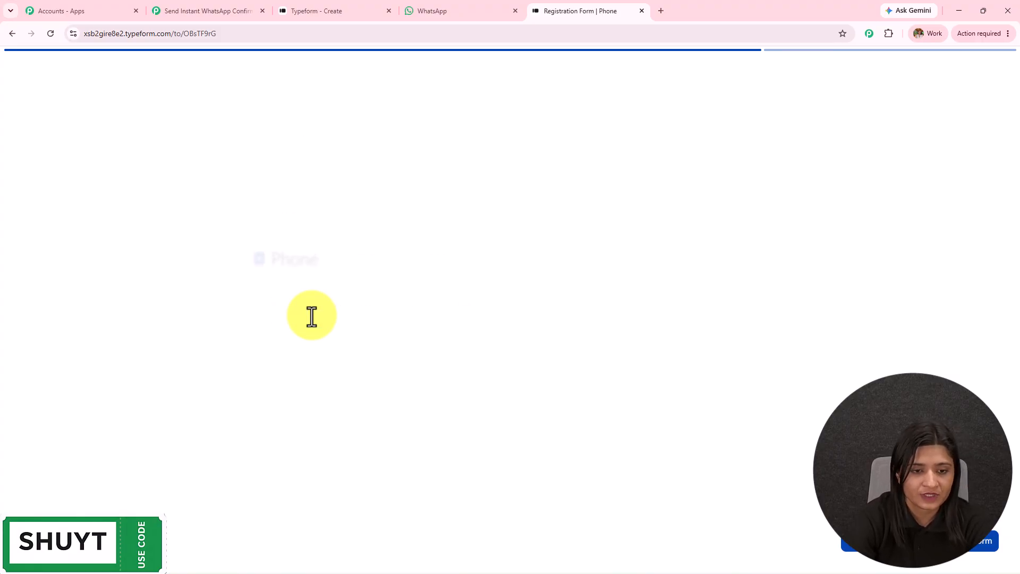
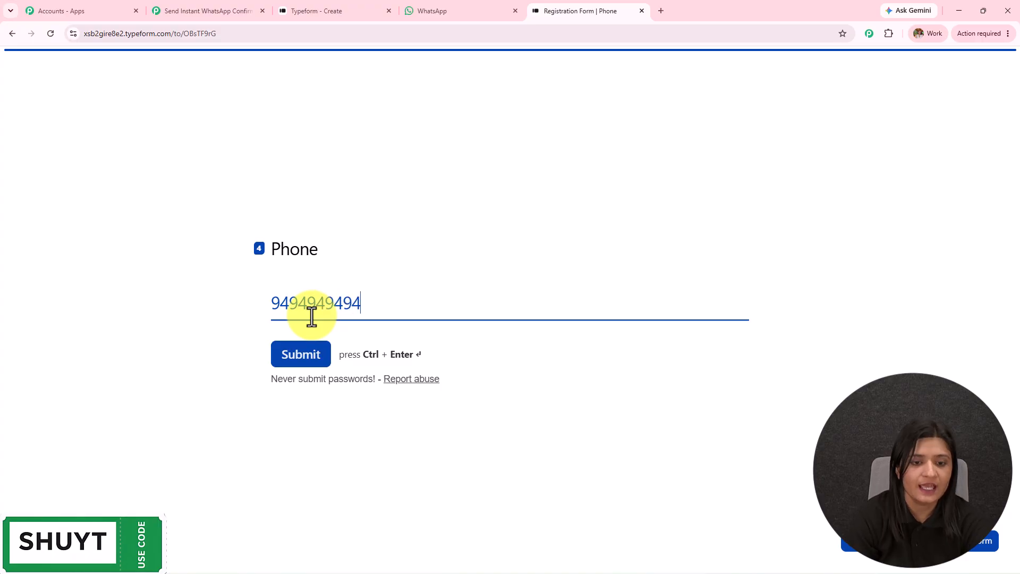
# Enter the phone number and submit the form to reach the 'Thanks for completing this typeform' page.
pyautogui.click(316, 355)
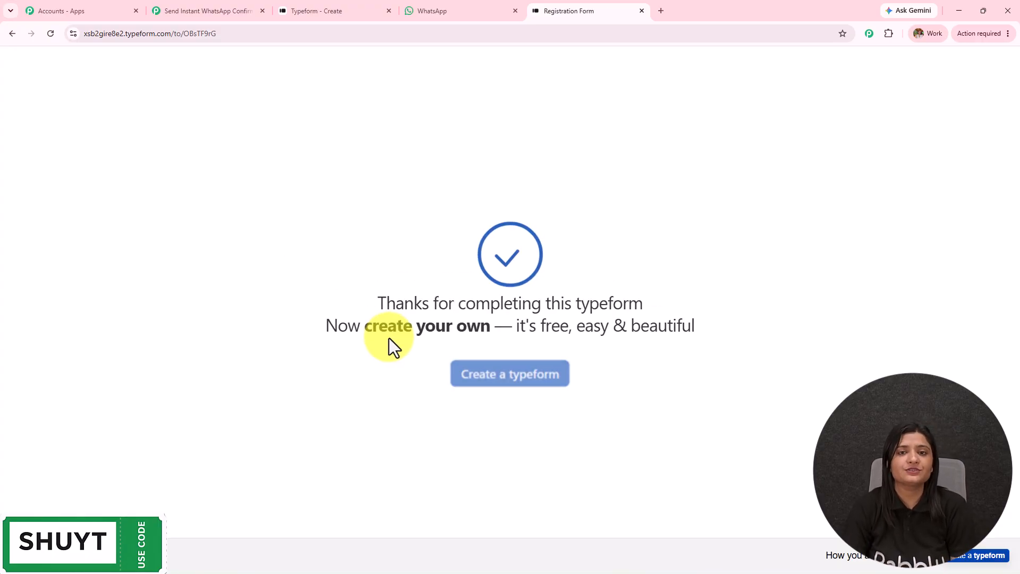
pyautogui.moveTo(386, 303); pyautogui.dragTo(720, 340)
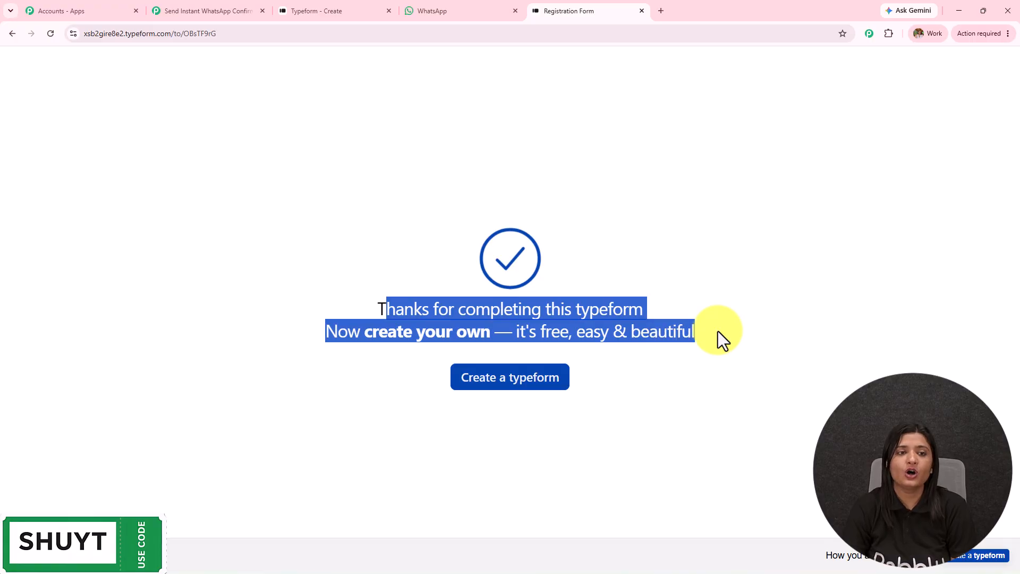
pyautogui.click(200, 11)
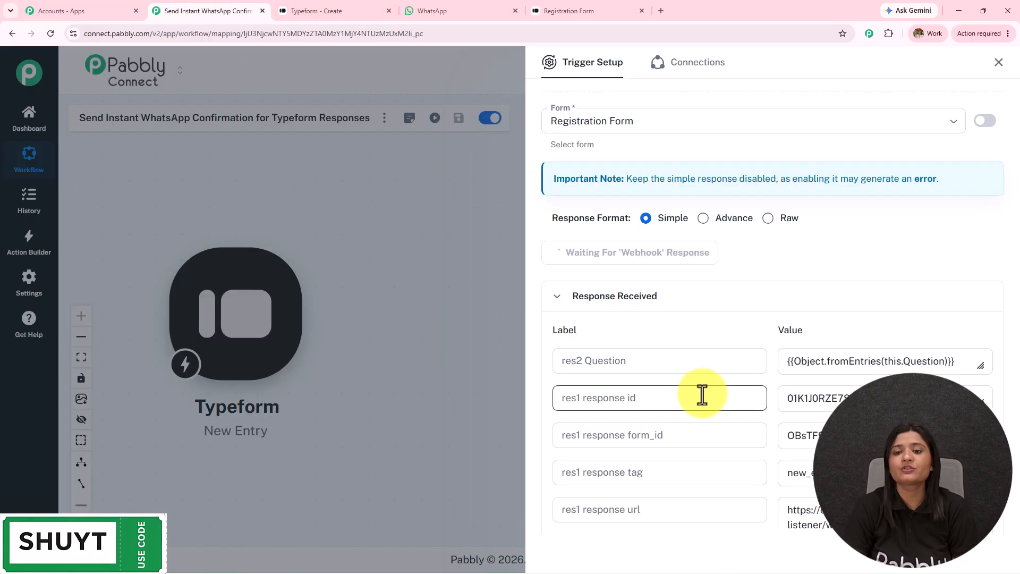
# Review the captured webhook response, checking the Registration Form title value.
pyautogui.scroll(-5, 808, 310)
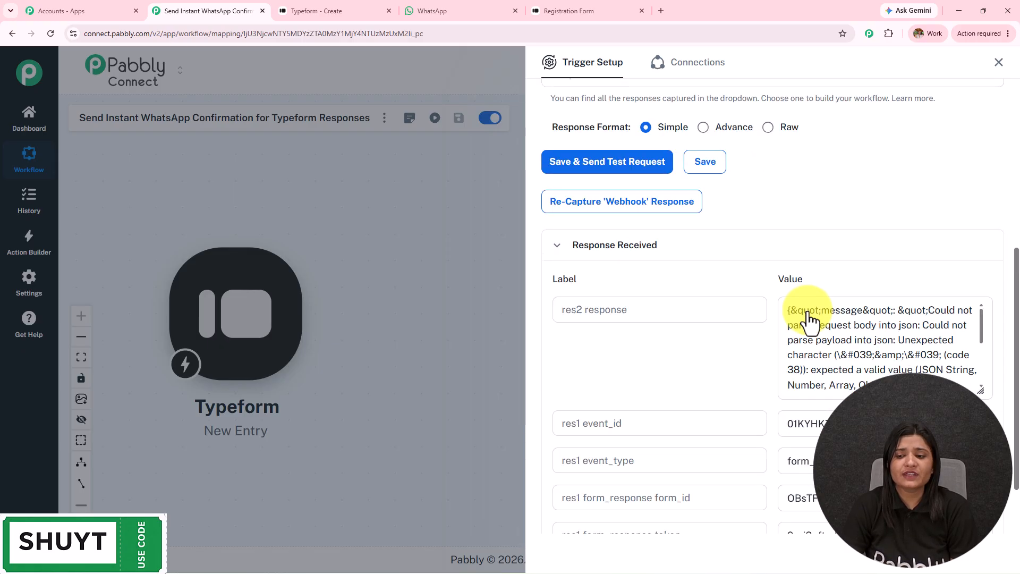
pyautogui.scroll(-10, 762, 418)
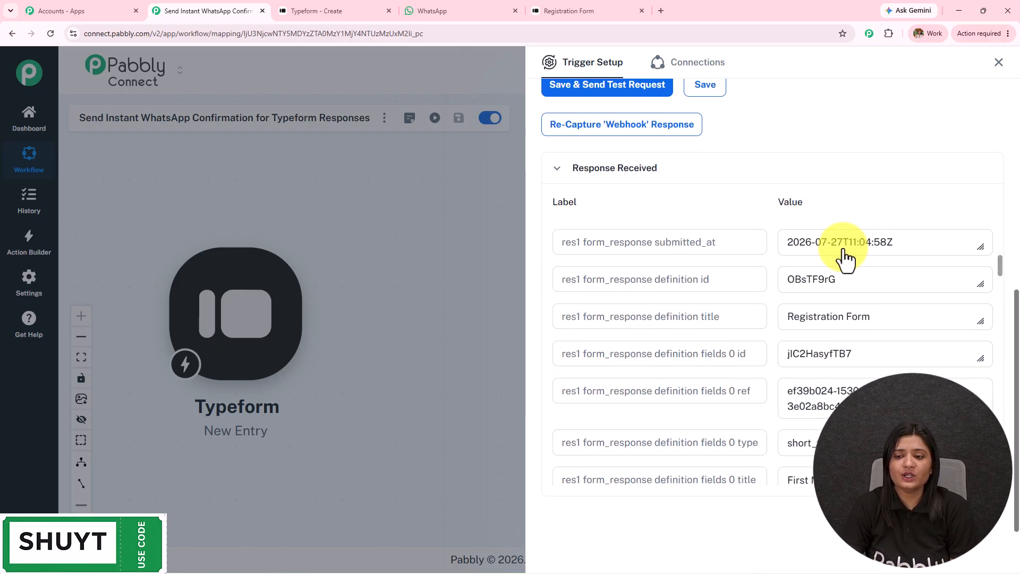
pyautogui.tripleClick(879, 317)
pyautogui.scroll(-6, 775, 376)
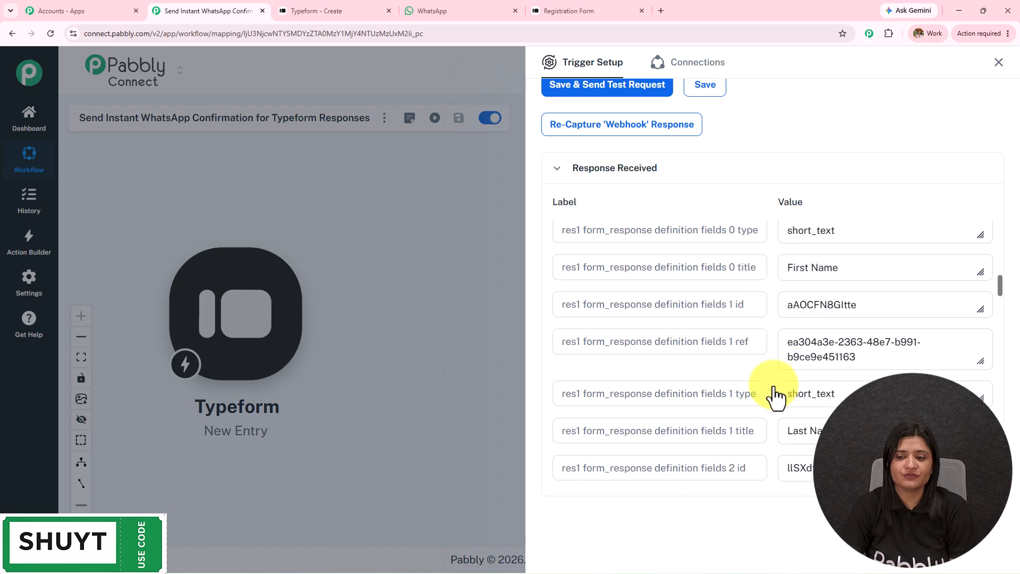
pyautogui.scroll(-2, 774, 396)
pyautogui.scroll(3, 774, 393)
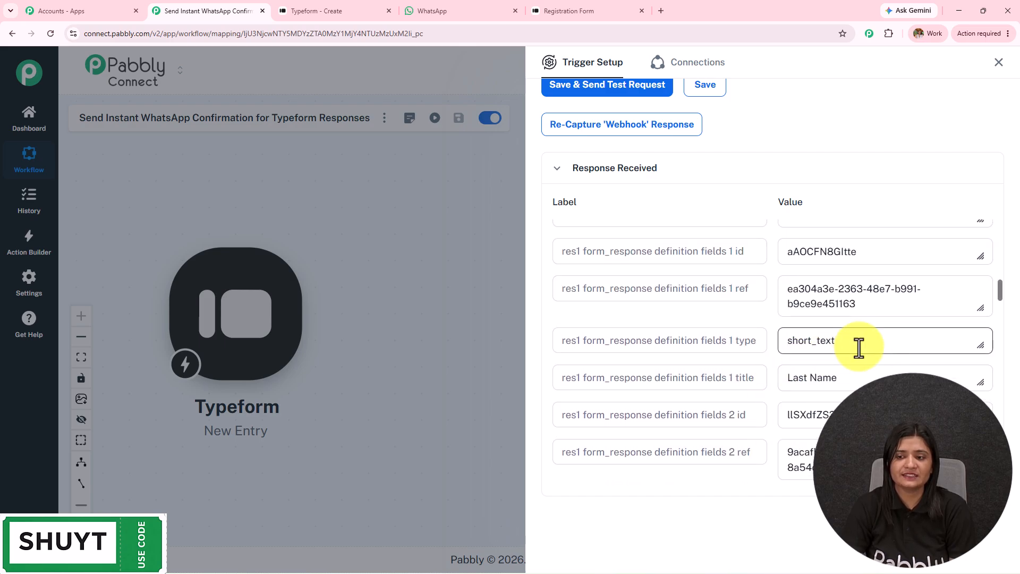
pyautogui.scroll(-8, 875, 375)
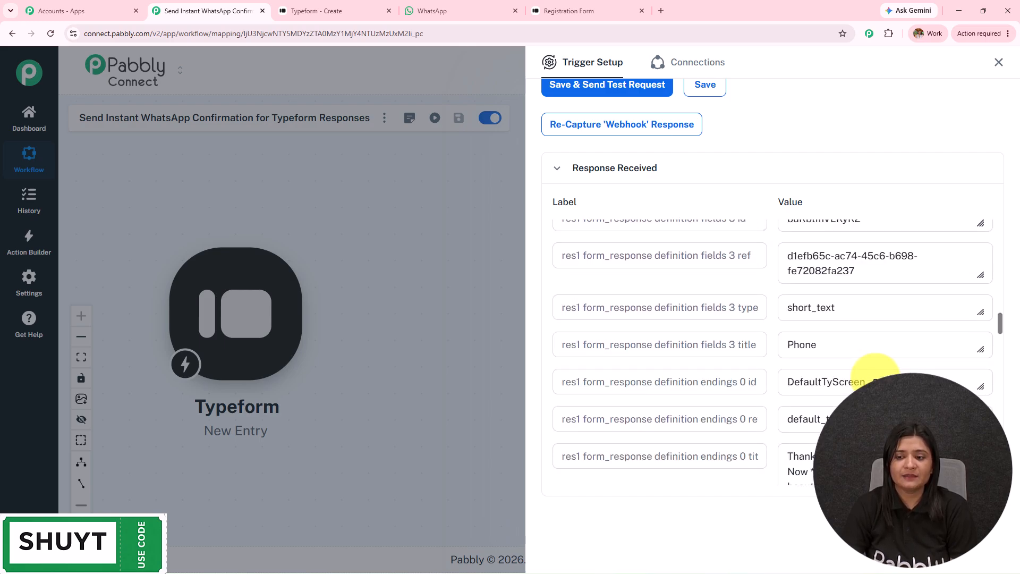
pyautogui.scroll(-8, 874, 370)
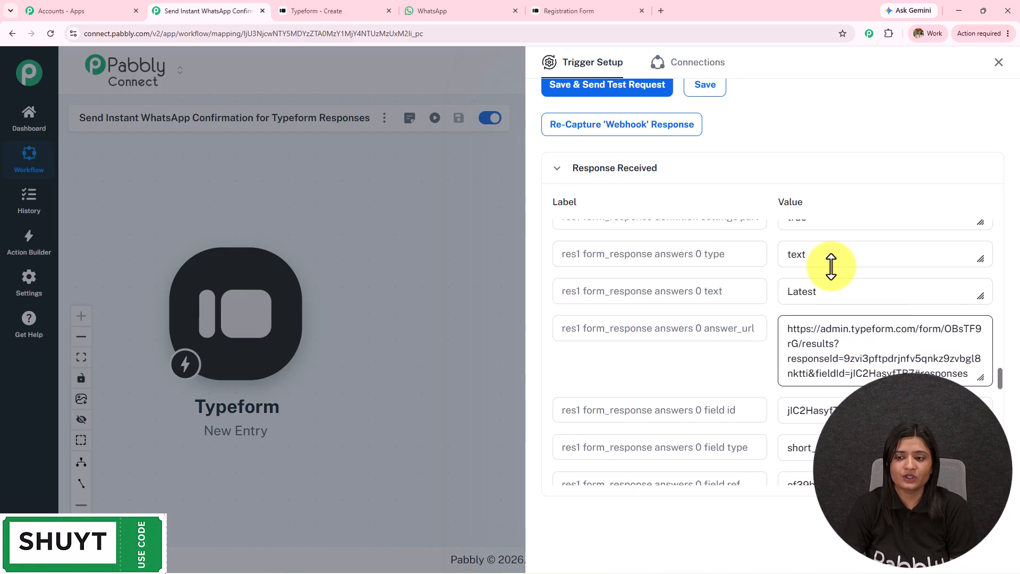
# Verify the captured first name, last name and phone answers, then close Trigger Setup.
pyautogui.moveTo(646, 310); pyautogui.dragTo(650, 312)
pyautogui.scroll(-4, 743, 332)
pyautogui.moveTo(820, 362); pyautogui.dragTo(713, 376)
pyautogui.scroll(-1, 774, 331)
pyautogui.scroll(-5, 777, 334)
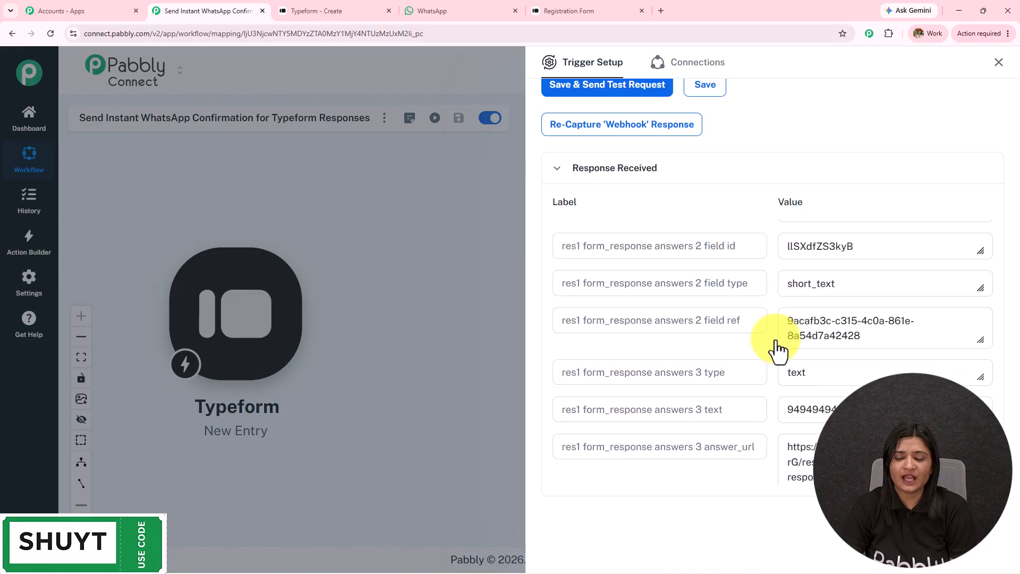
pyautogui.moveTo(927, 339); pyautogui.dragTo(604, 359)
pyautogui.scroll(-8, 728, 369)
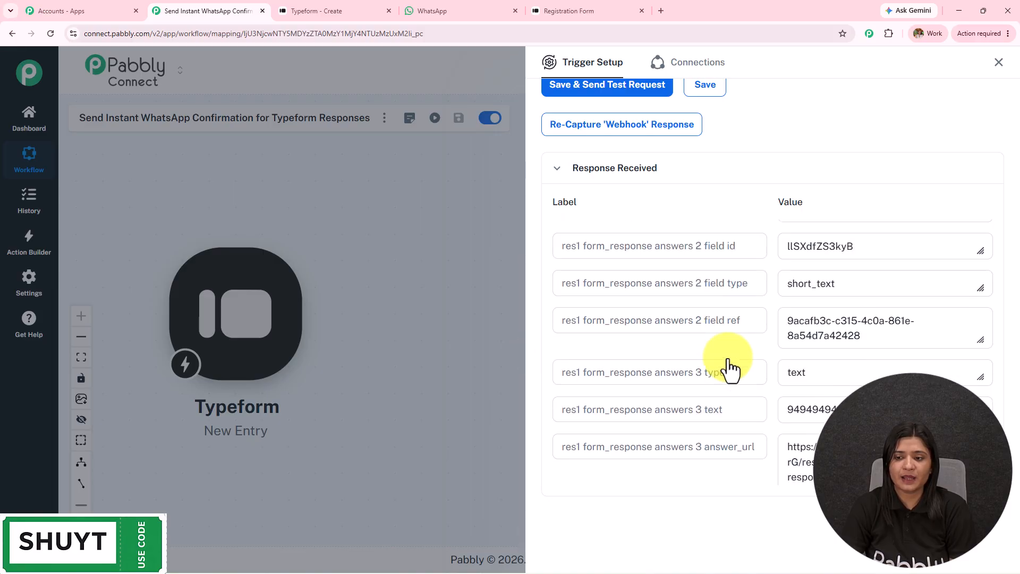
pyautogui.moveTo(886, 243); pyautogui.dragTo(589, 275)
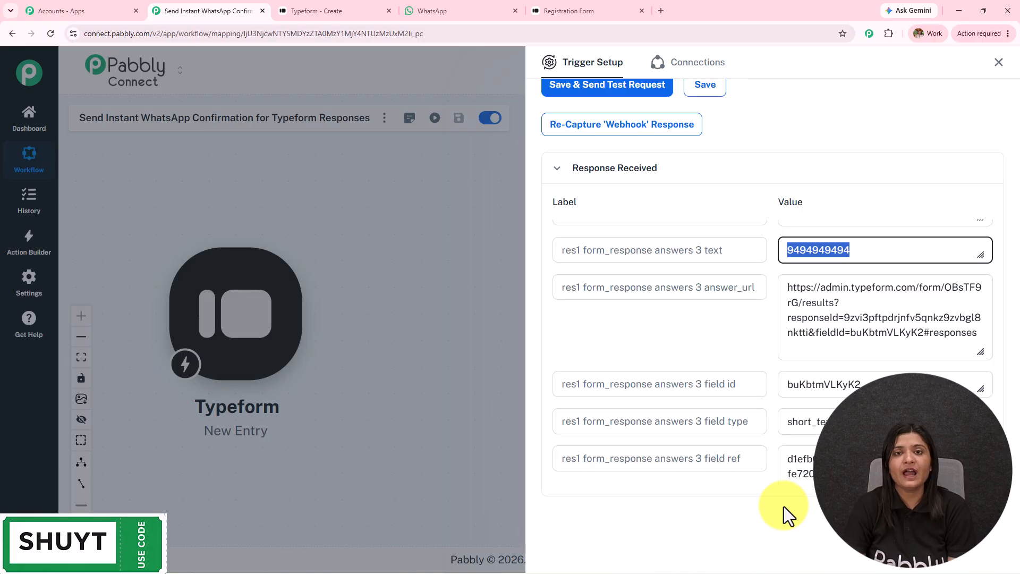
pyautogui.click(998, 63)
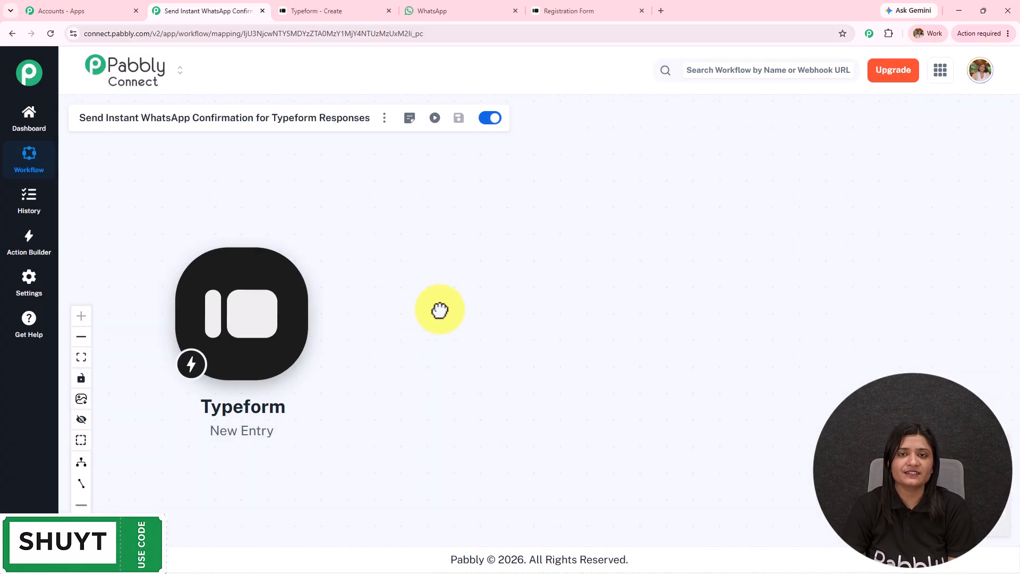
# Add a Pabbly Chatflow 'Send Text Message' action and start a new connection, Pabbly Chatflow #46.
pyautogui.click(246, 318)
pyautogui.click(570, 128)
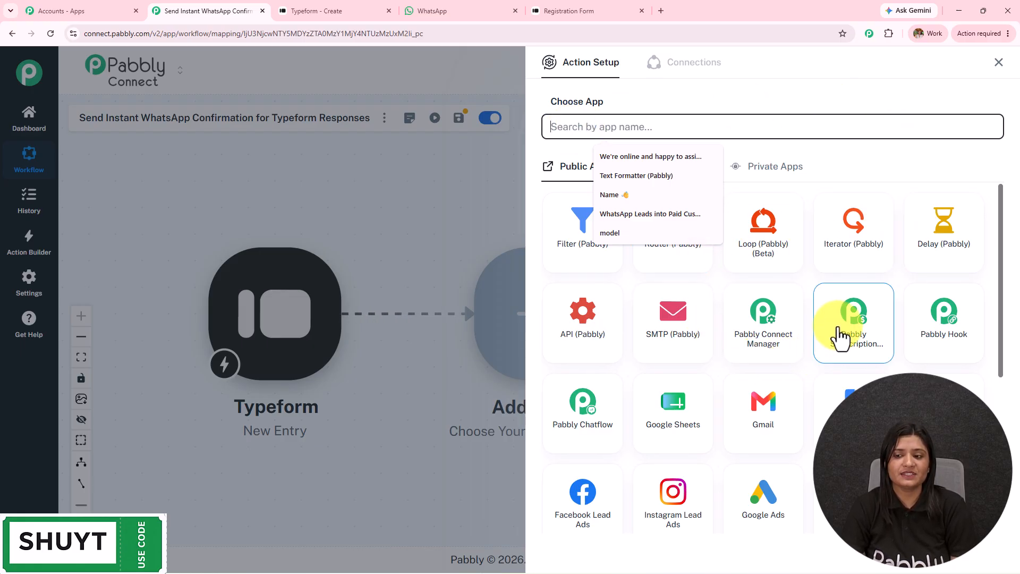
pyautogui.click(600, 413)
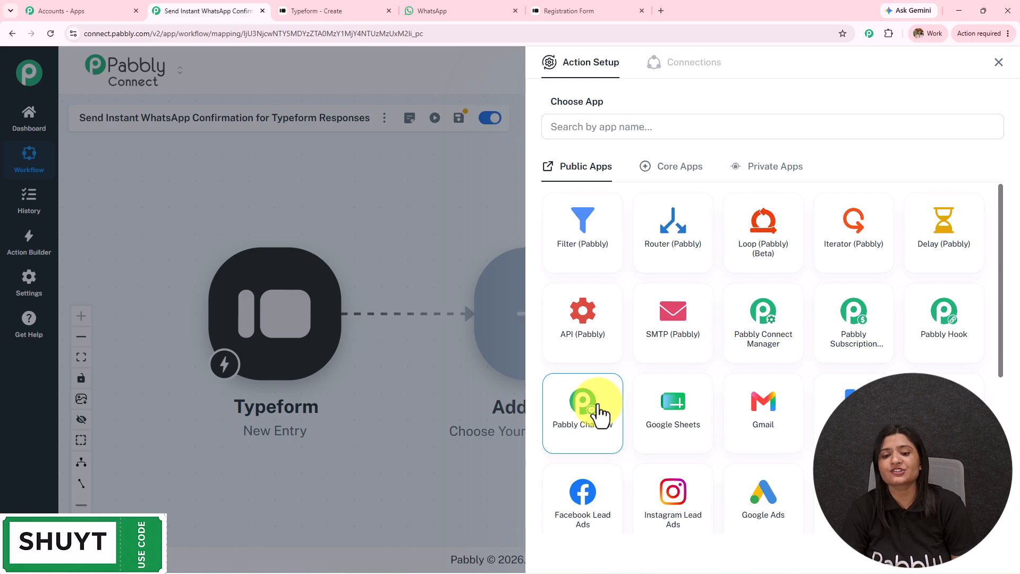
pyautogui.click(599, 414)
pyautogui.click(670, 185)
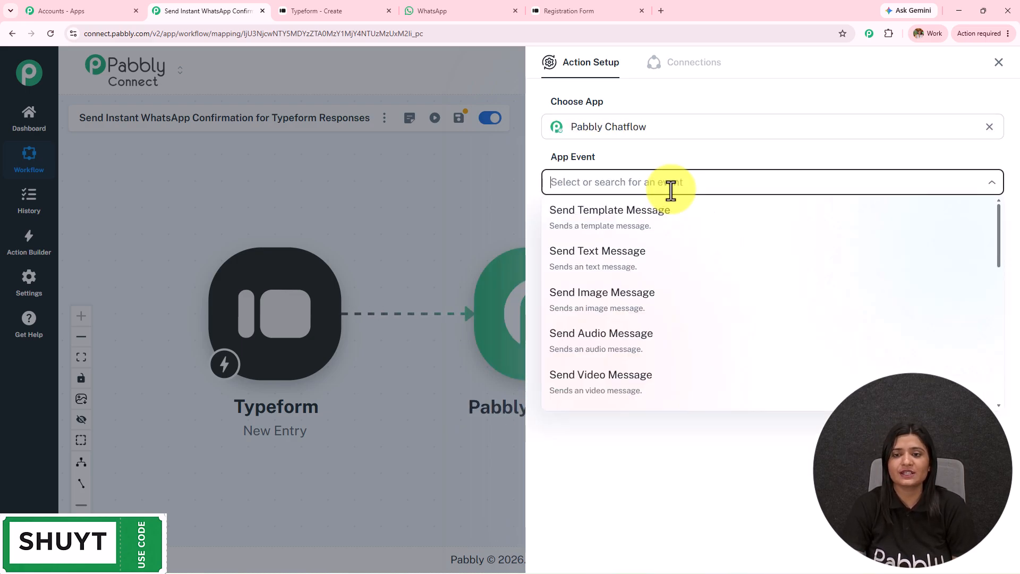
pyautogui.click(624, 261)
pyautogui.click(576, 223)
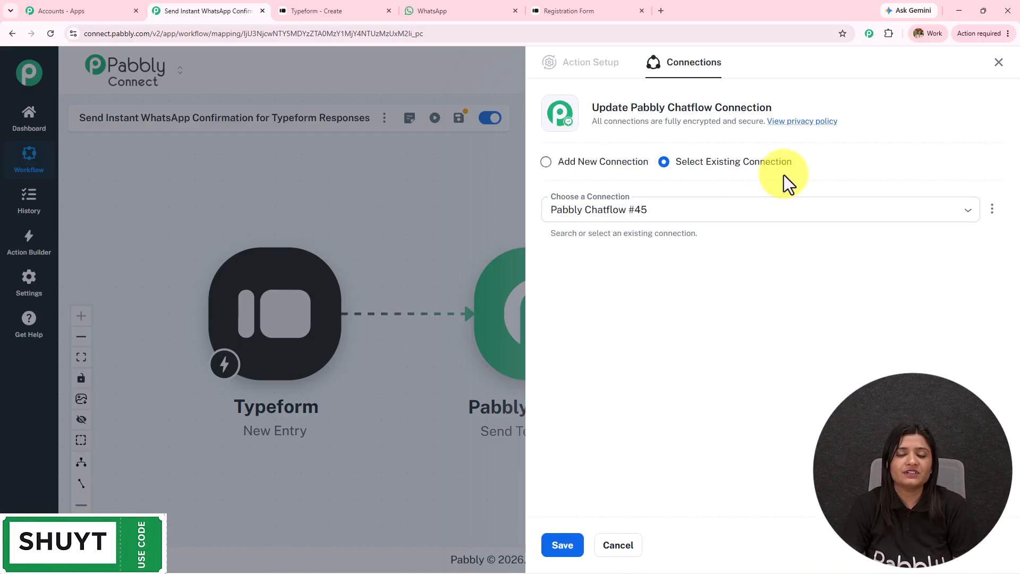
pyautogui.click(567, 163)
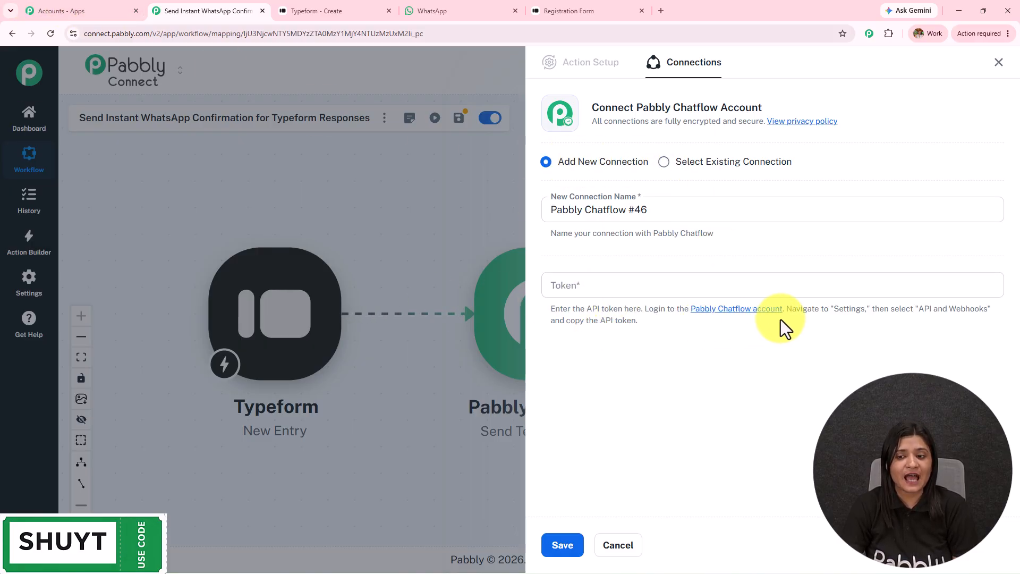
# Open Pabbly Chatflow's Settings > API & Webhooks page to view the API token, then close that tab.
pyautogui.click(92, 8)
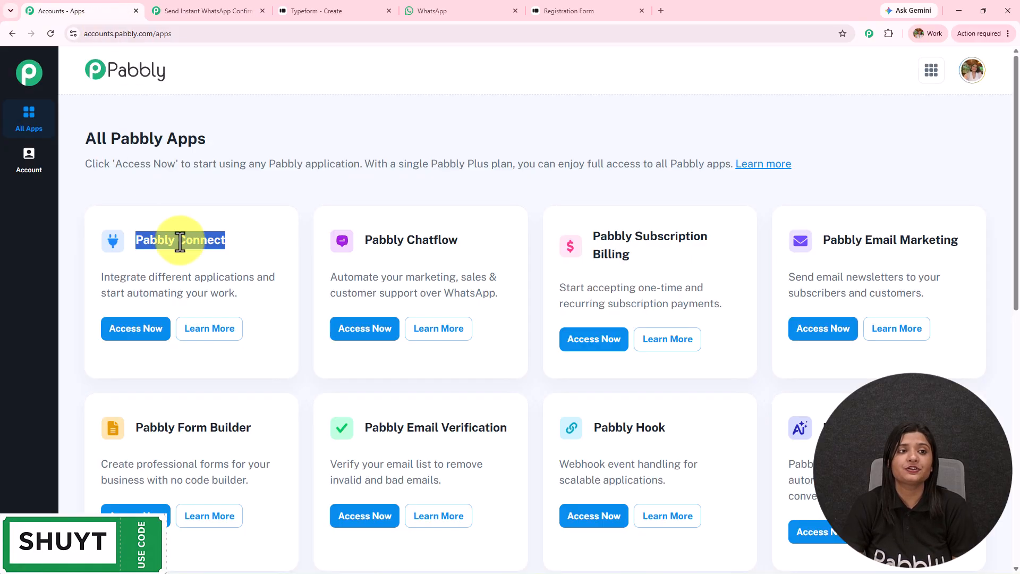
pyautogui.click(377, 335)
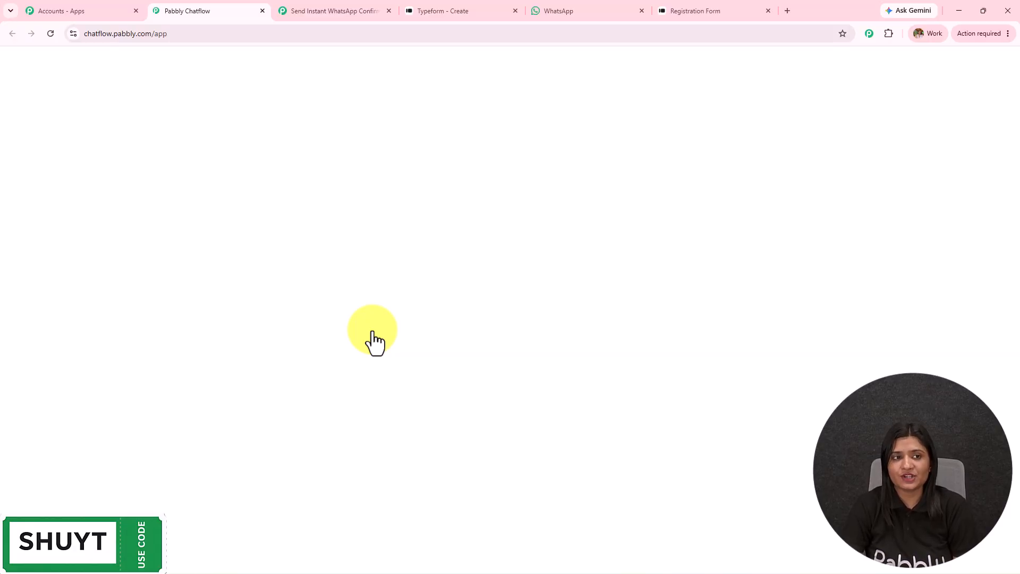
pyautogui.moveTo(53, 534)
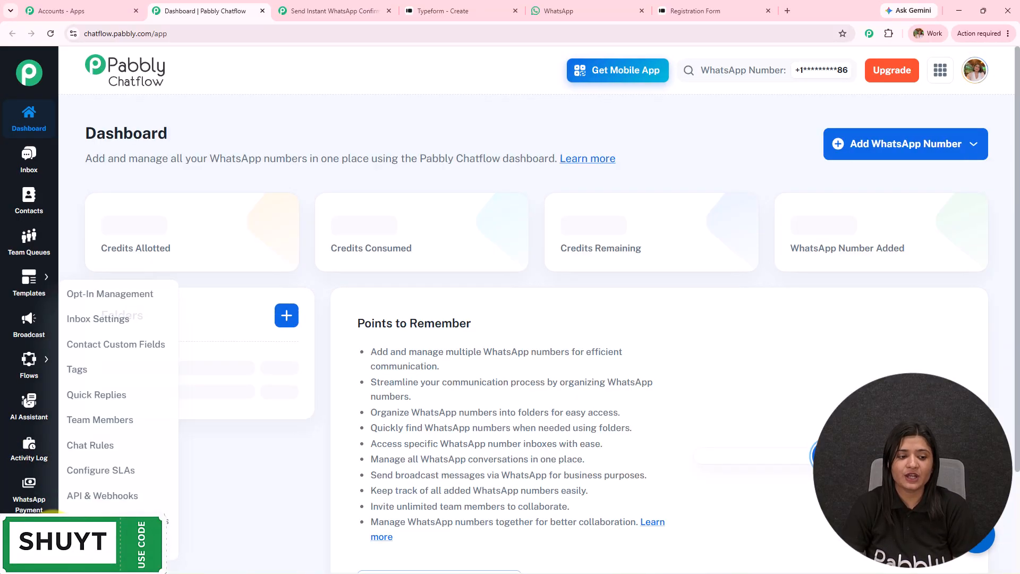
pyautogui.scroll(-4, 113, 507)
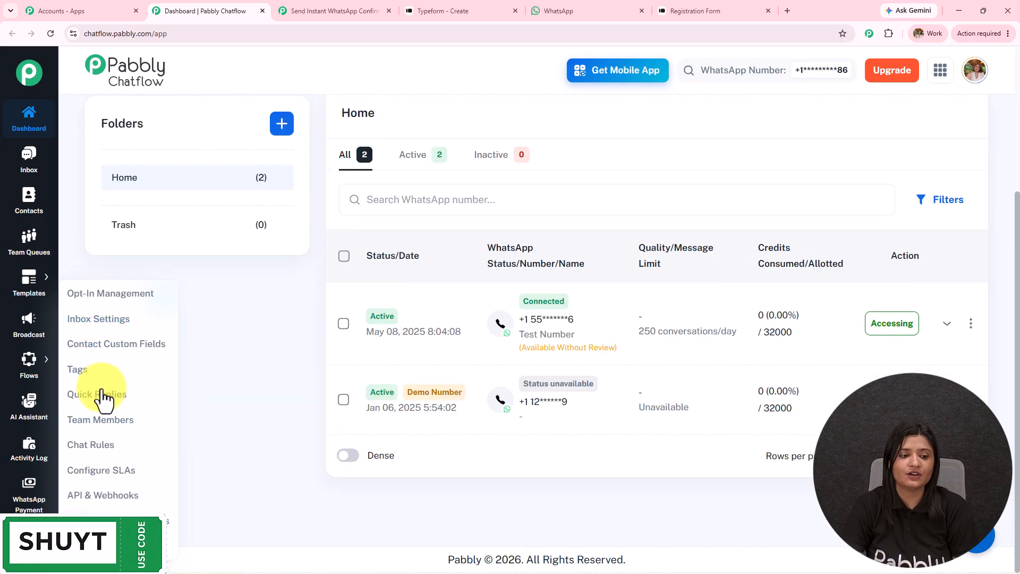
pyautogui.click(113, 496)
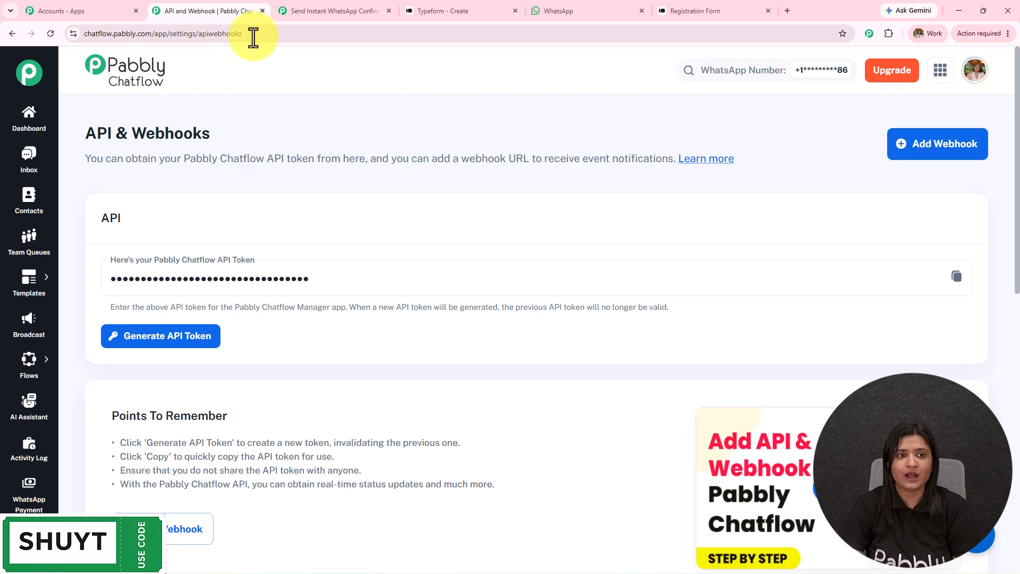
pyautogui.click(262, 10)
pyautogui.click(178, 6)
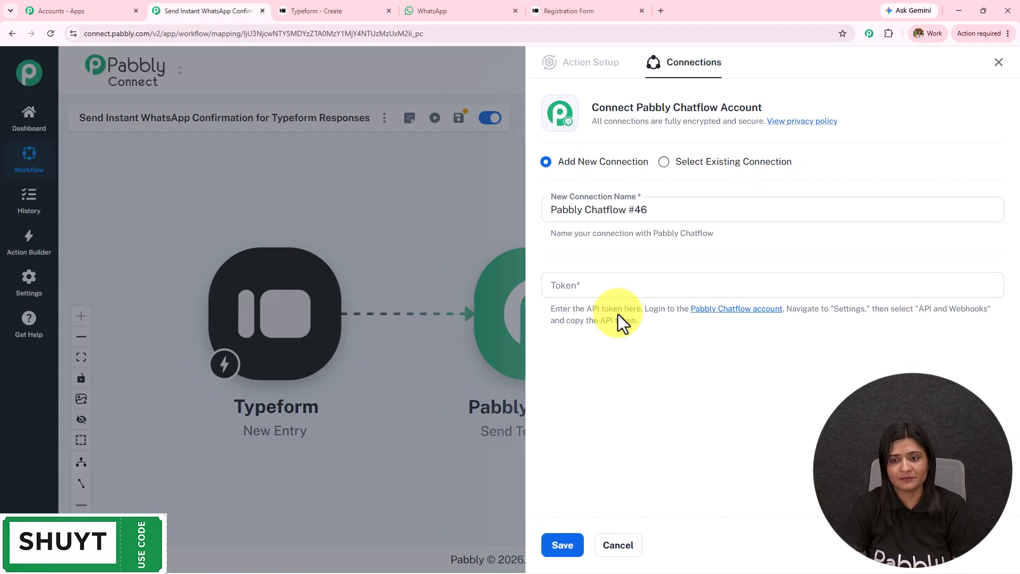
# Select an existing Pabbly Chatflow connection and save it.
pyautogui.click(670, 161)
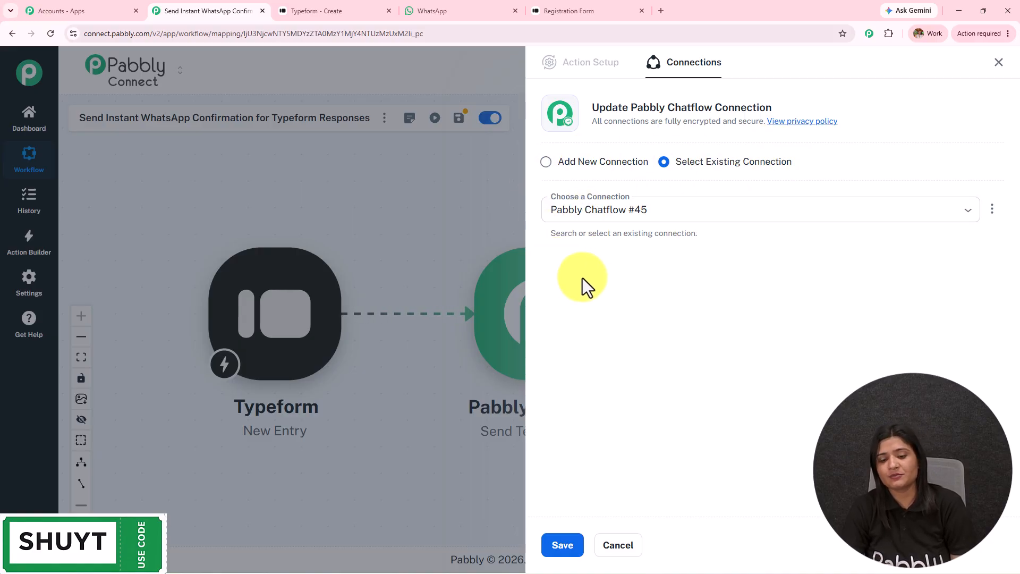
pyautogui.click(577, 551)
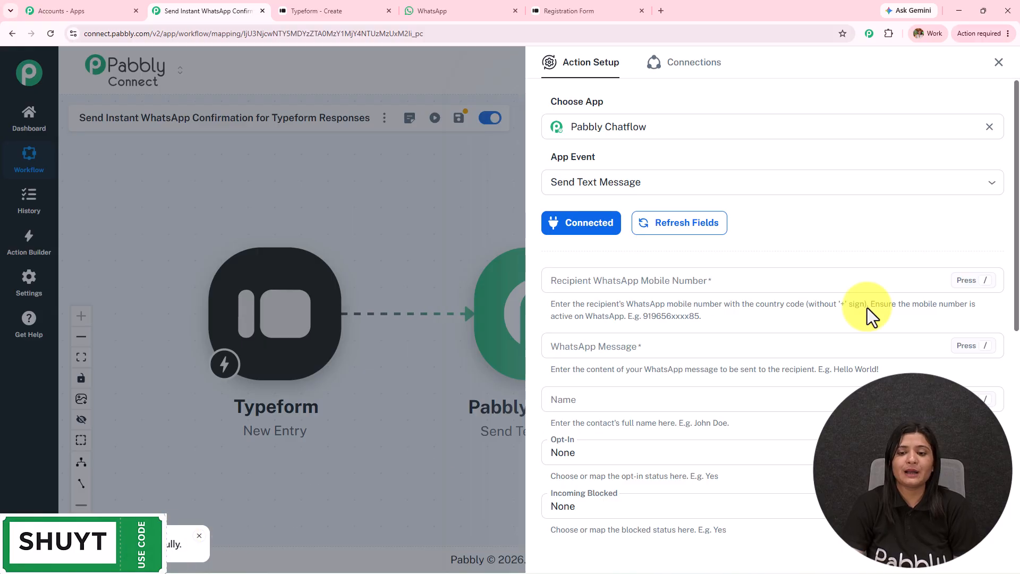
pyautogui.scroll(-5, 800, 362)
pyautogui.scroll(5, 800, 362)
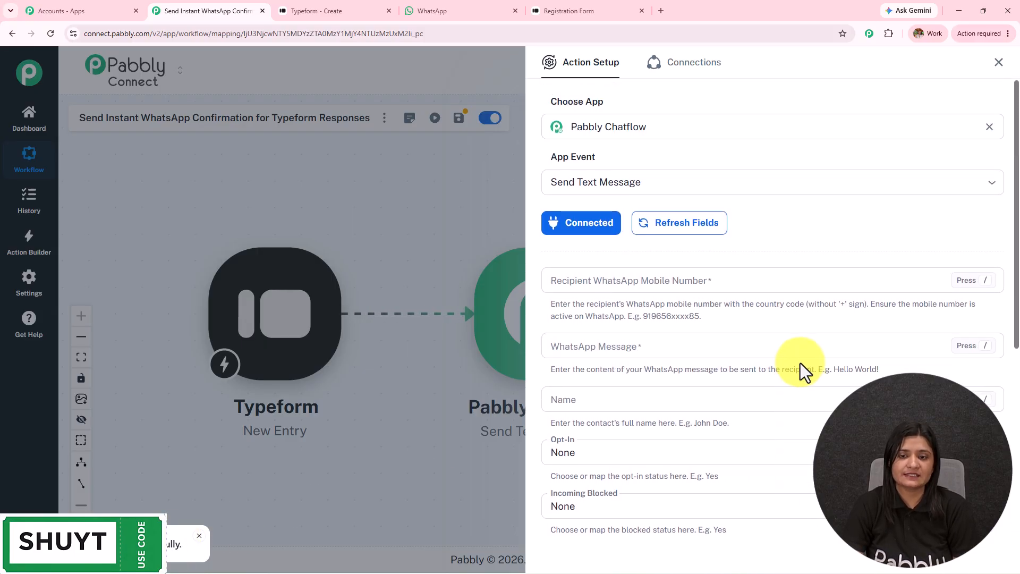
# Map the Typeform phone answer into the Recipient WhatsApp Mobile Number field.
pyautogui.click(625, 281)
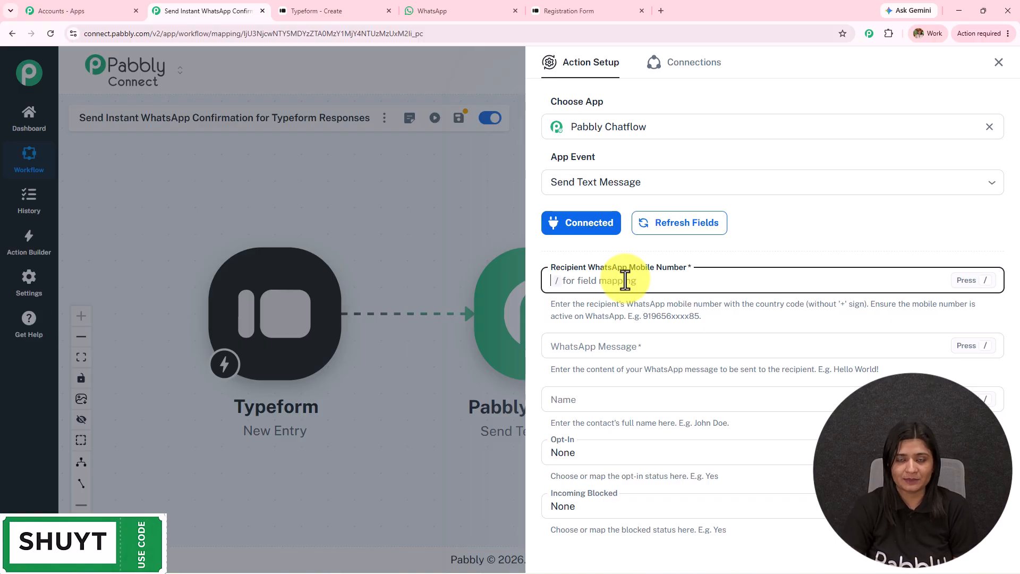
pyautogui.write('/')
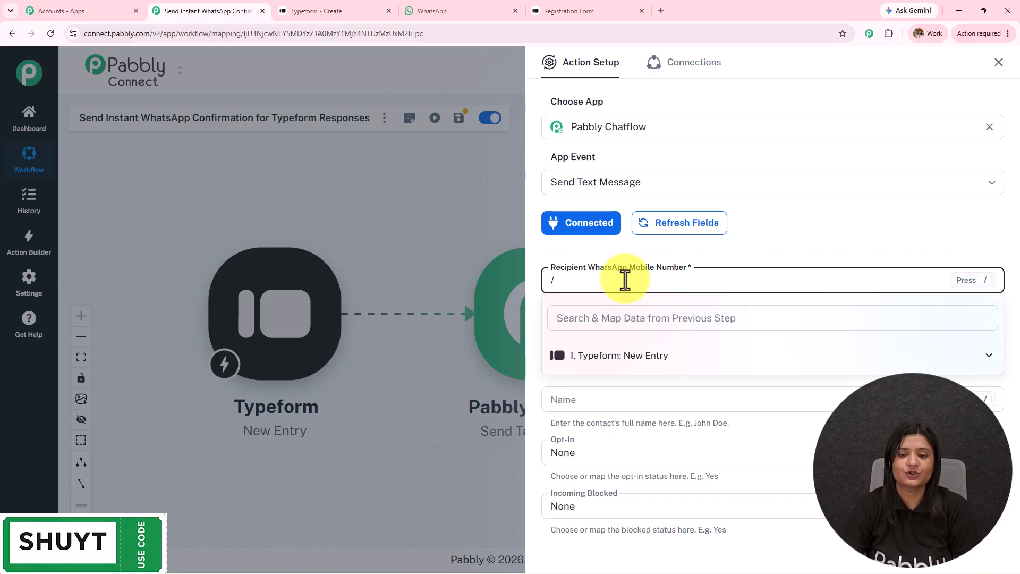
pyautogui.click(646, 359)
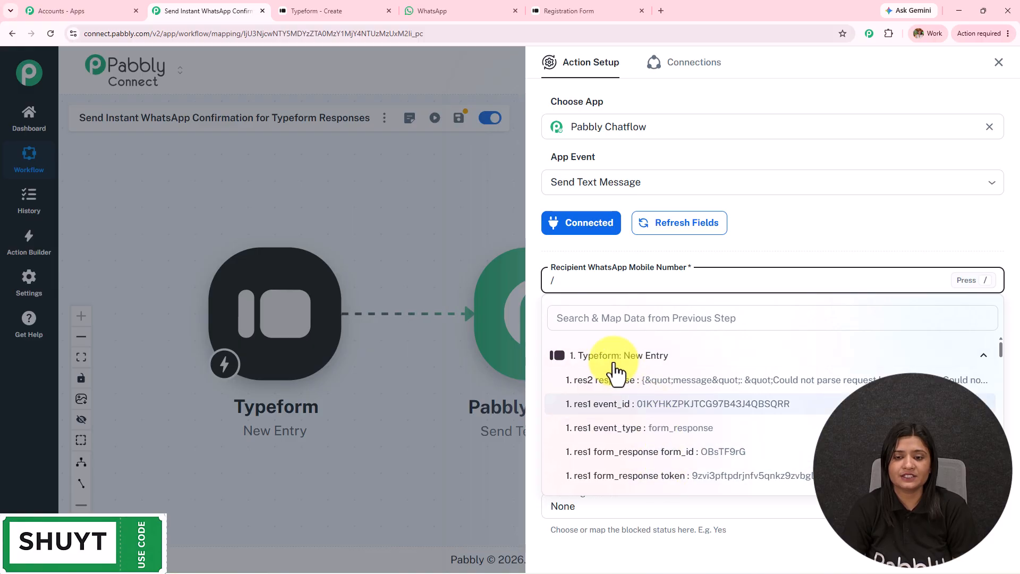
pyautogui.click(604, 322)
pyautogui.scroll(-5, 668, 425)
pyautogui.click(668, 431)
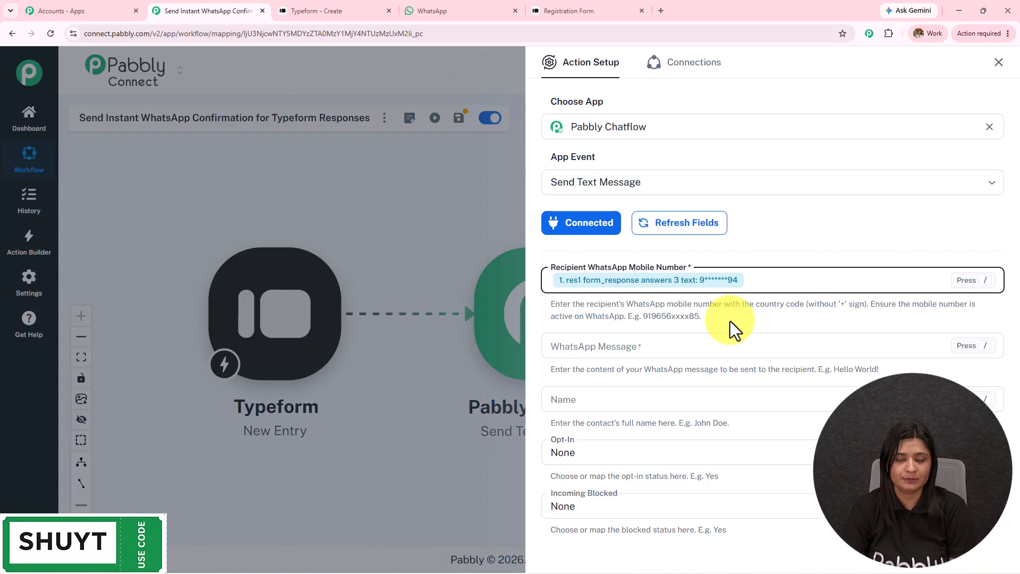
# Change the recipient number to 91 followed by the Typeform answers 3 text phone field.
pyautogui.press('BackSpace')
pyautogui.write('91/')
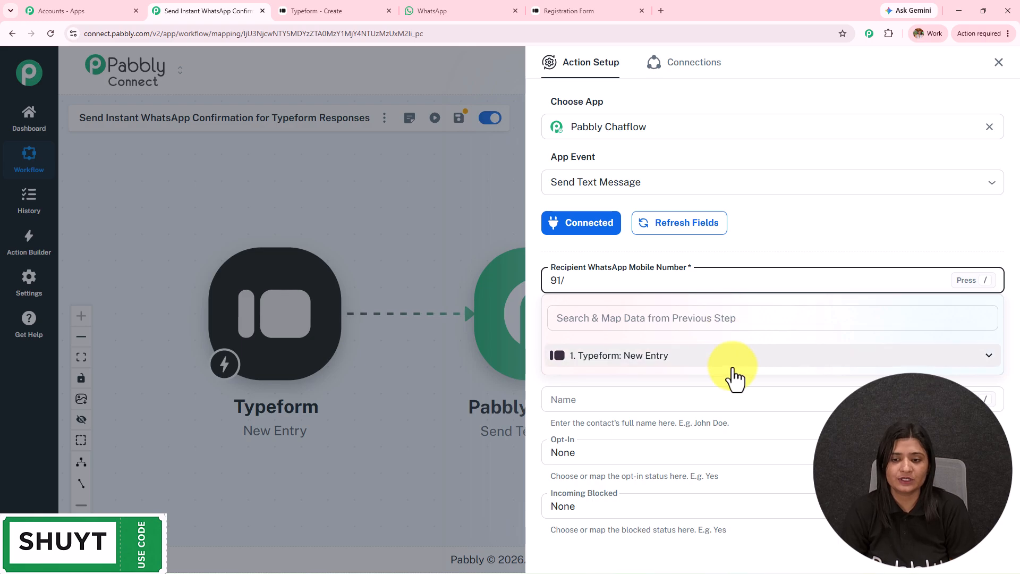
pyautogui.click(732, 361)
pyautogui.click(697, 320)
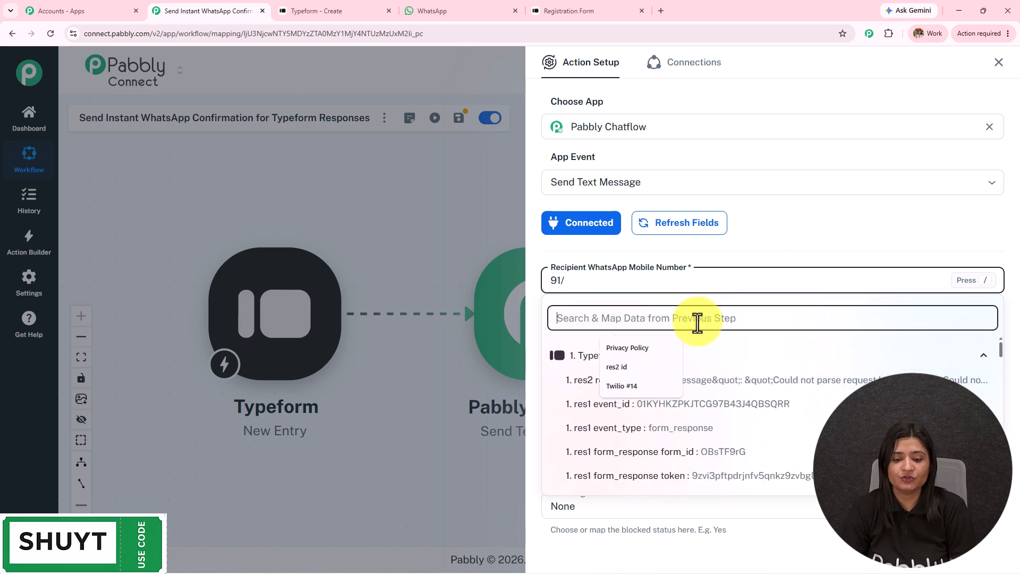
pyautogui.write('9')
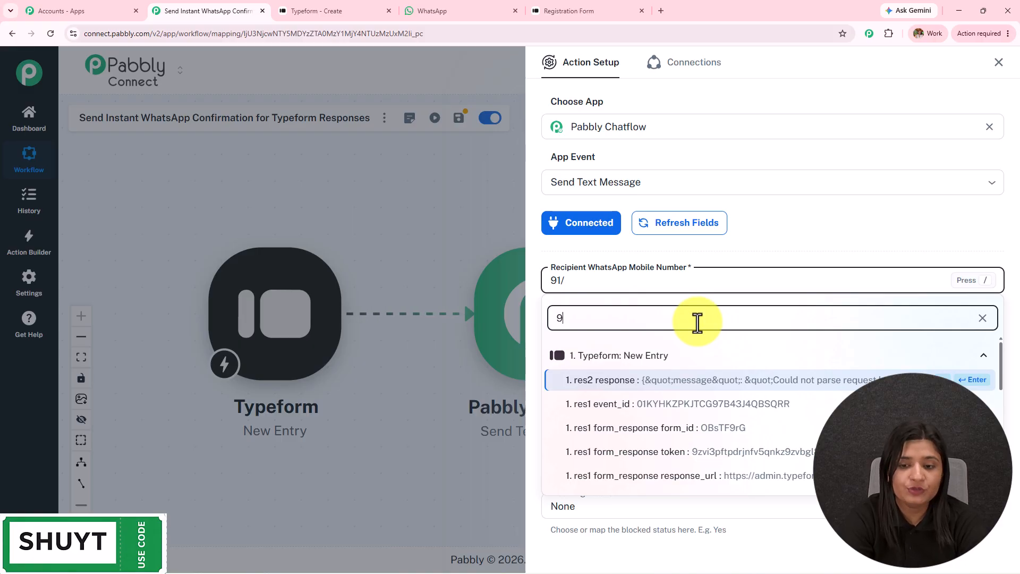
pyautogui.write('4')
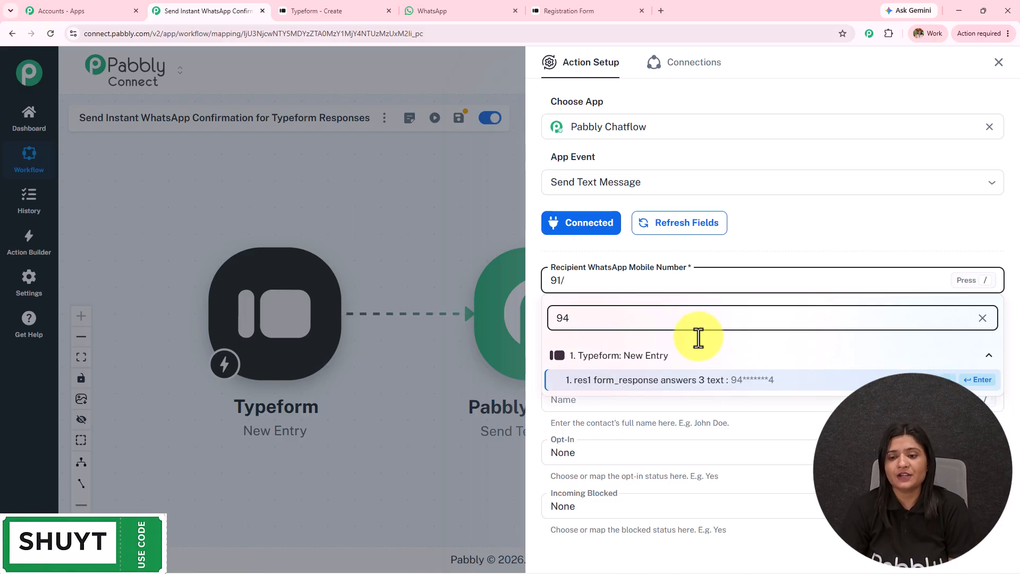
pyautogui.click(711, 386)
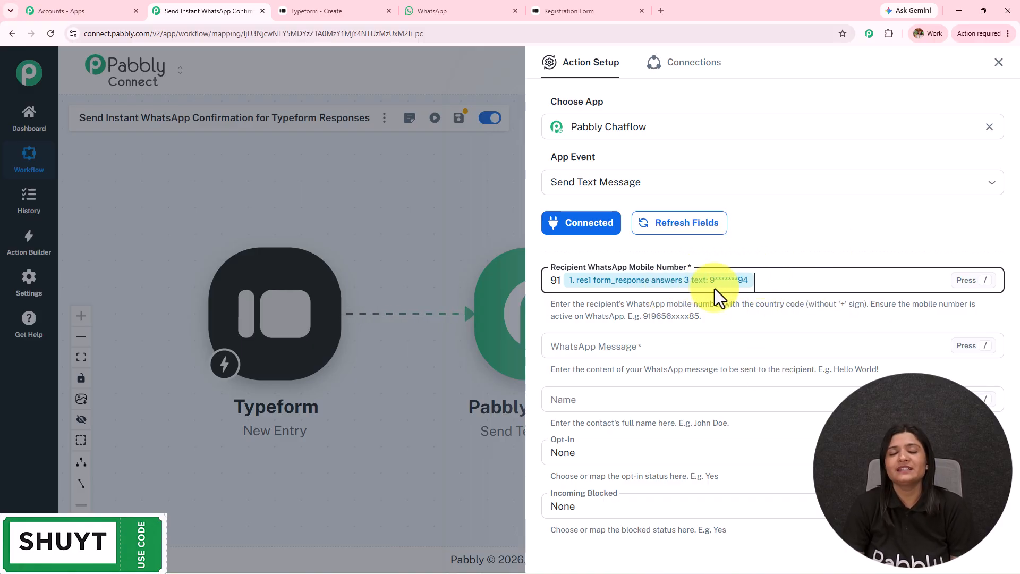
pyautogui.scroll(-1, 789, 292)
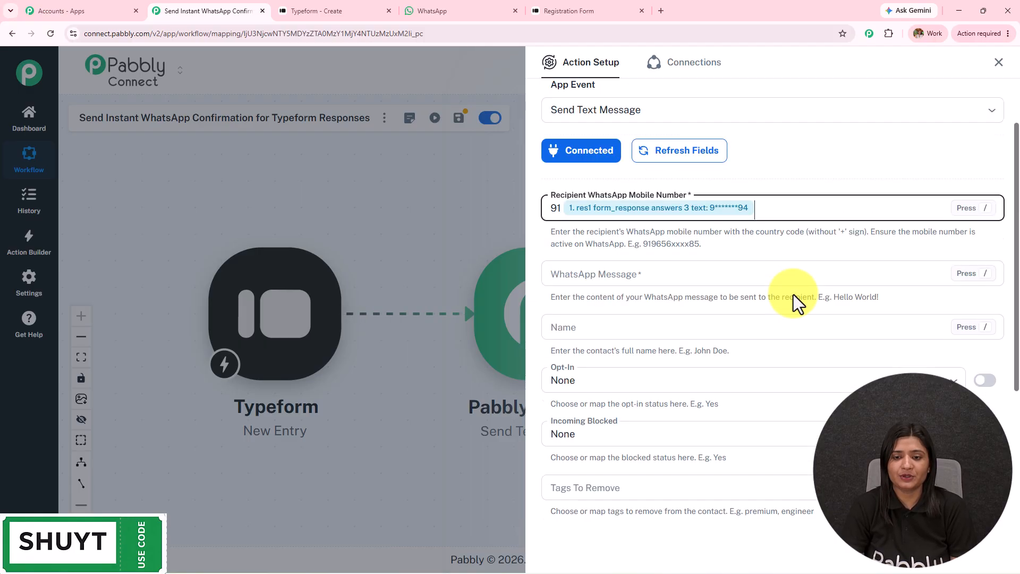
pyautogui.scroll(-2, 792, 294)
# Paste the greeting into WhatsApp Message and insert the Typeform answers 0 text name after Hello.
pyautogui.click(665, 132)
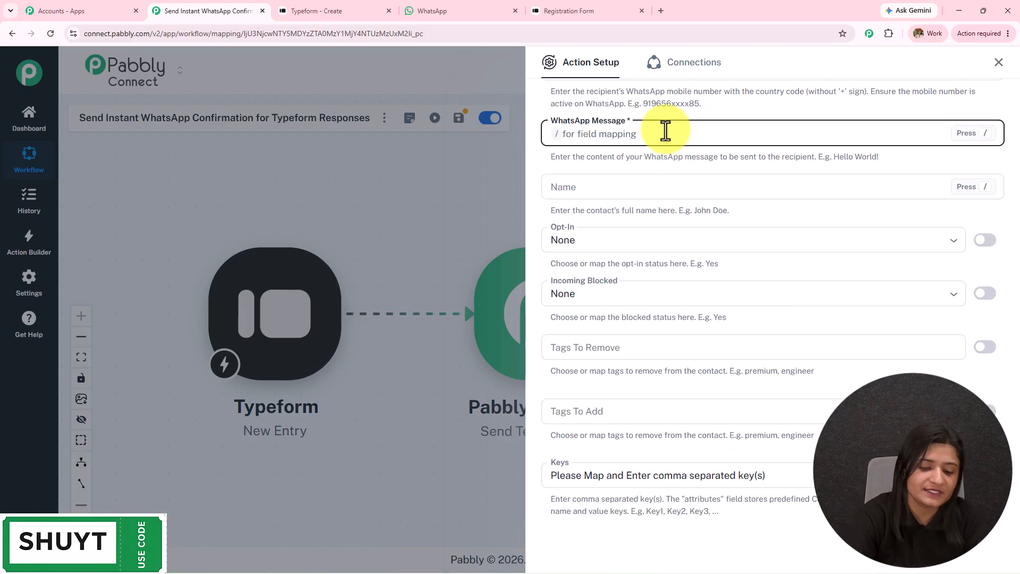
pyautogui.write("Hello 👋  Thank you for submitting the form. We've received your details successfully. ✅  Our team will review your information and get back to you as soon as possible. 😊  If you have any questions in the meantime, feel free to reply to this message.  Have a great day! ☀")
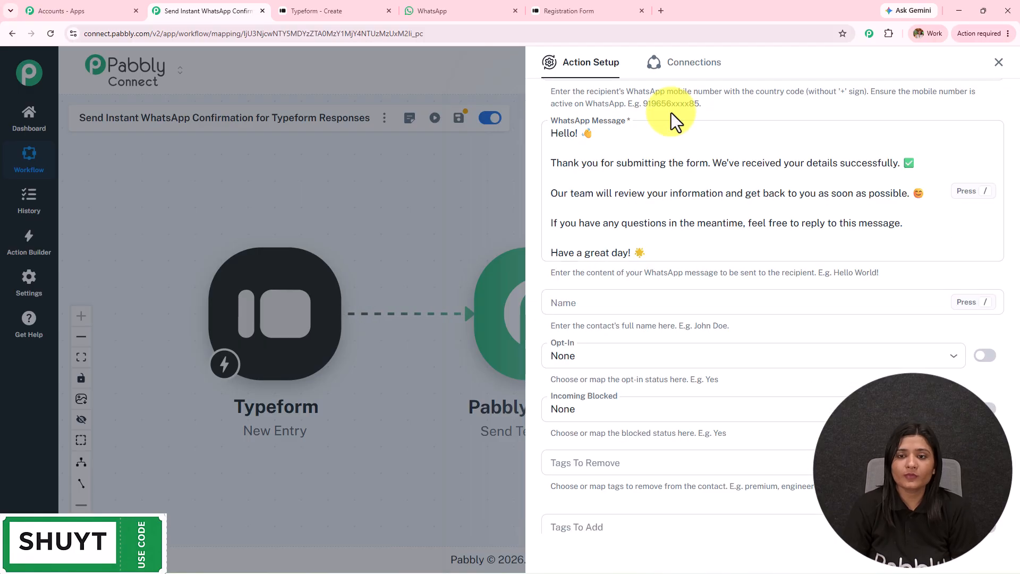
pyautogui.click(576, 134)
pyautogui.write('/')
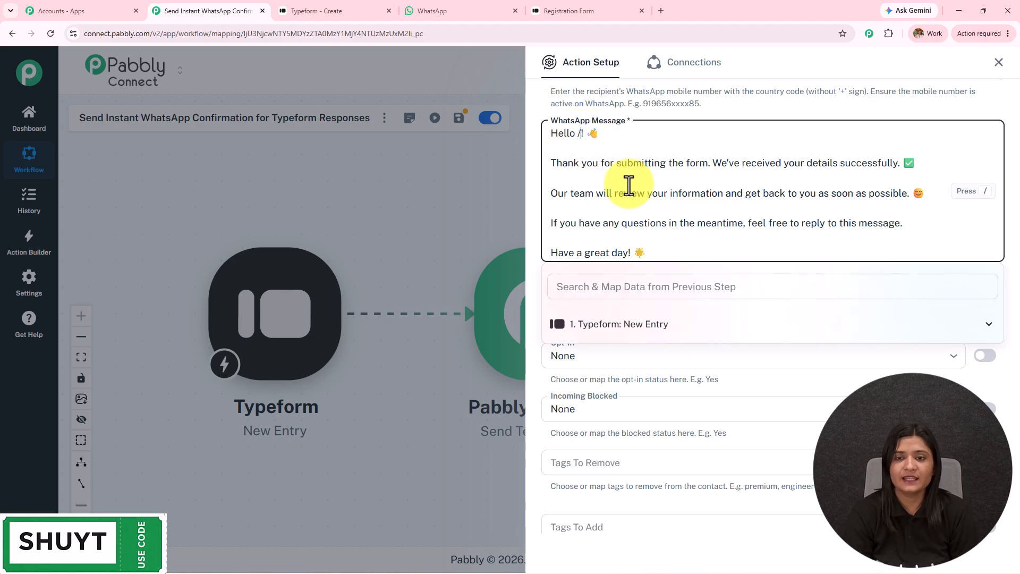
pyautogui.click(658, 292)
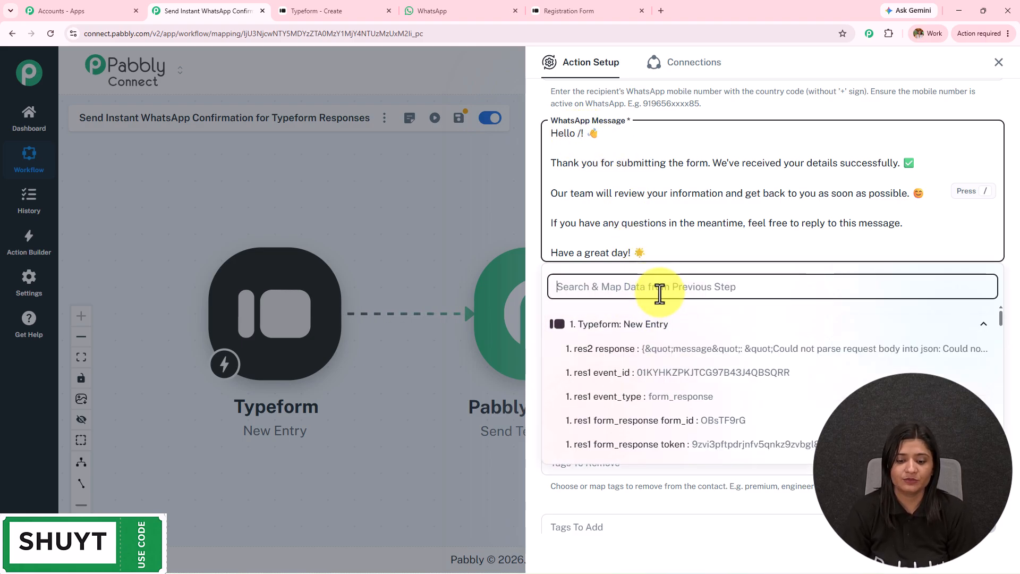
pyautogui.write('lates')
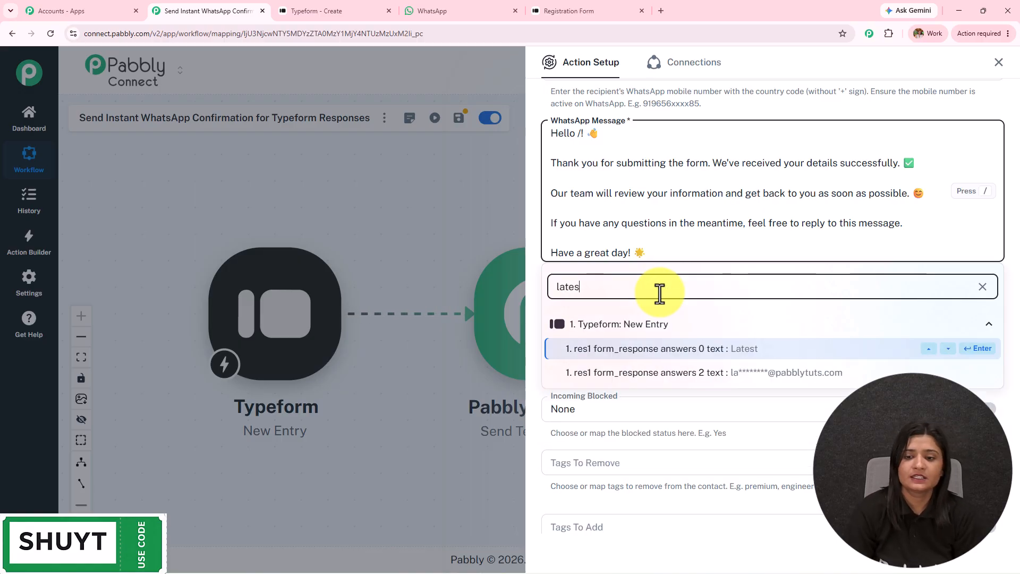
pyautogui.click(682, 350)
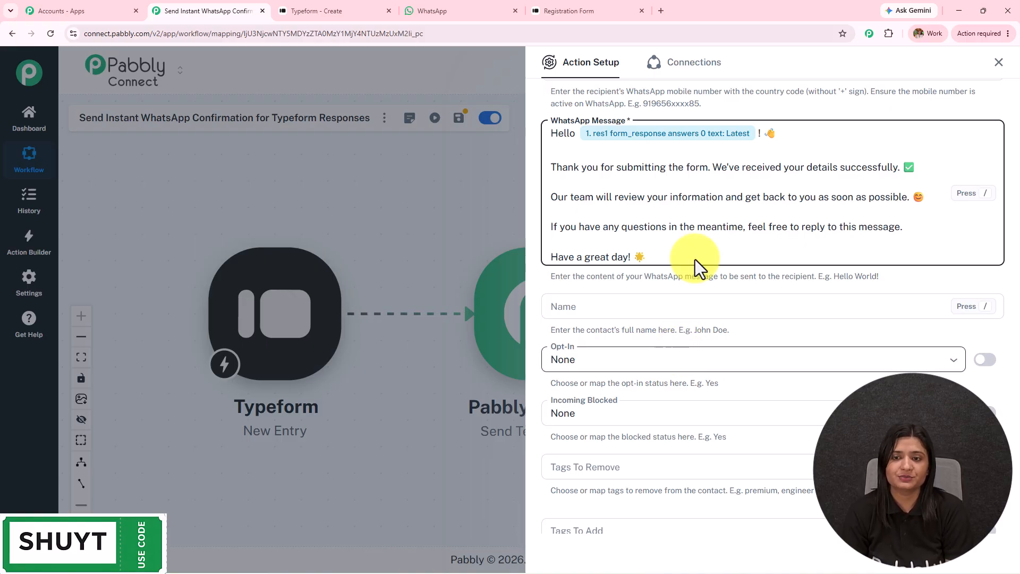
# Map the same Typeform name answer into the contact's Name field.
pyautogui.scroll(-2, 776, 372)
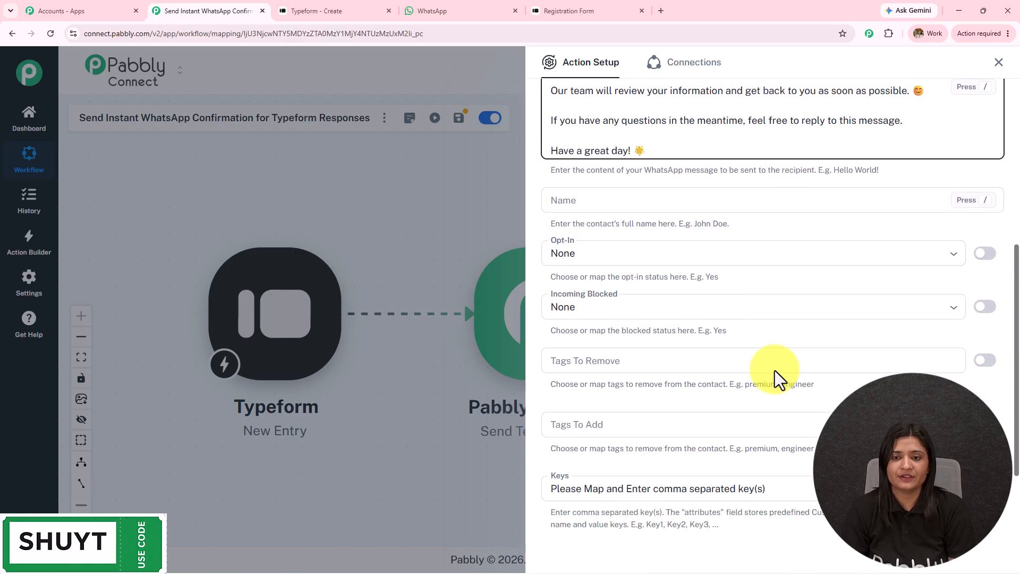
pyautogui.click(635, 202)
pyautogui.write('/')
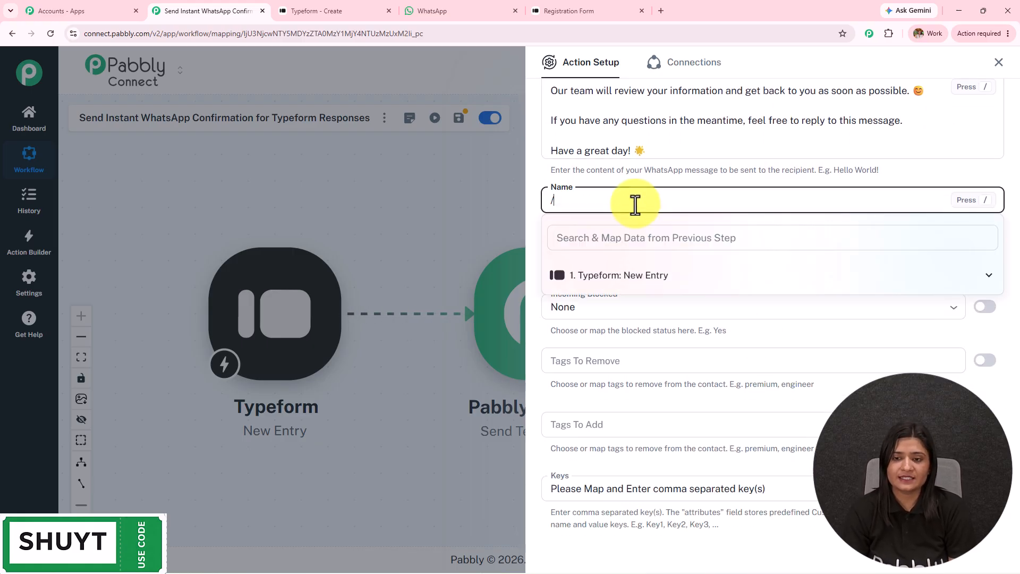
pyautogui.click(667, 275)
pyautogui.click(643, 240)
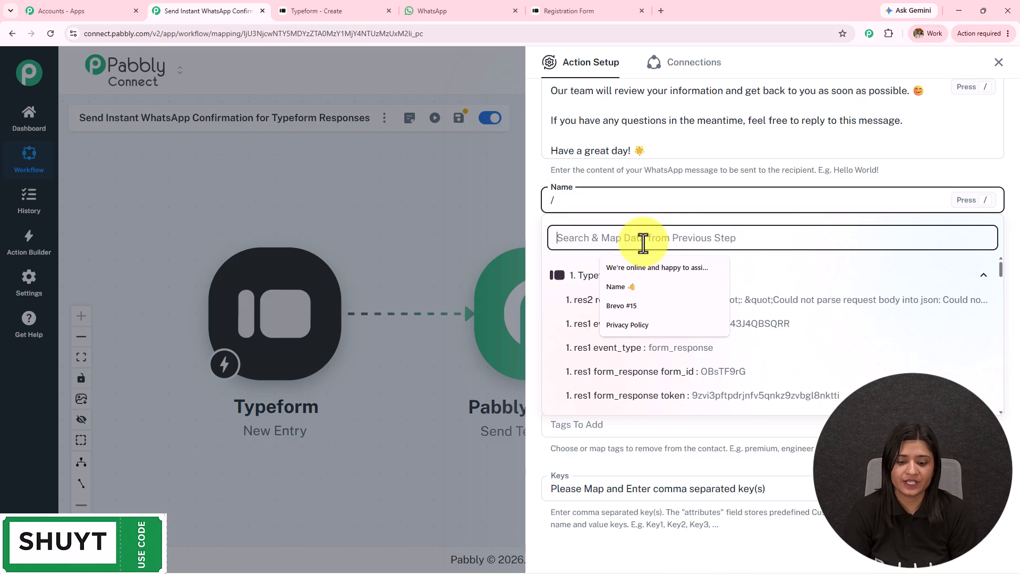
pyautogui.write('latest')
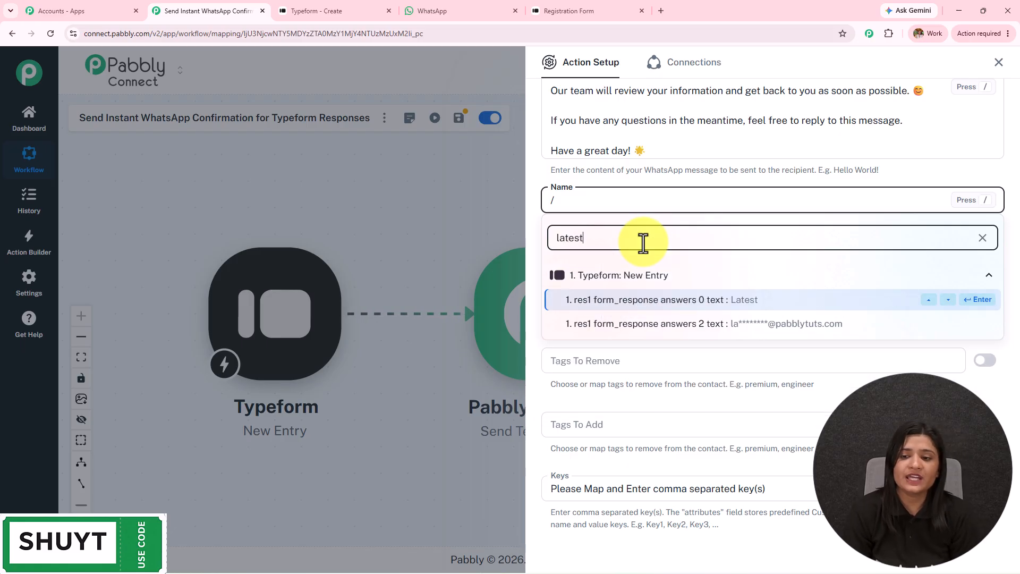
pyautogui.click(661, 302)
pyautogui.scroll(5, 662, 305)
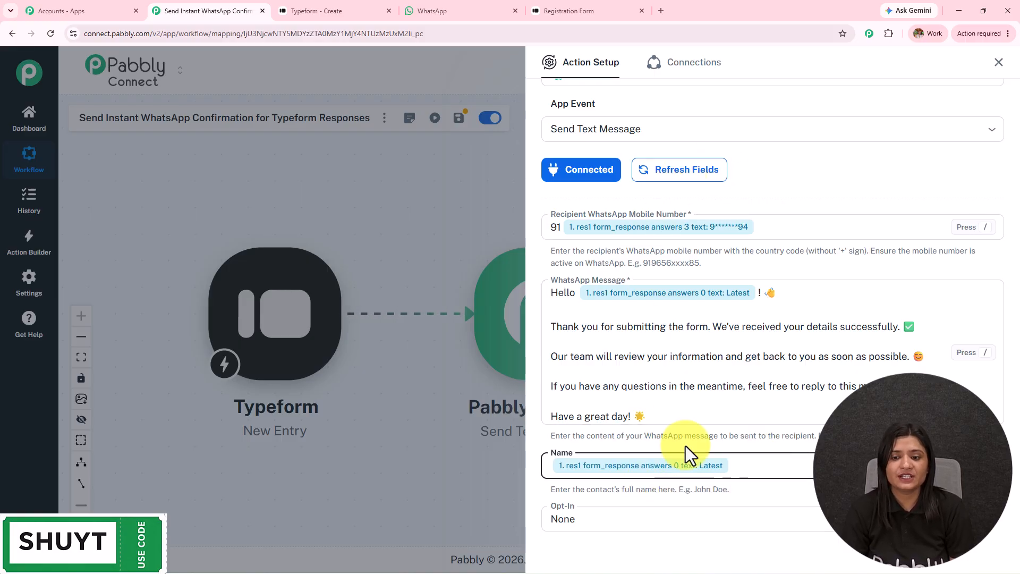
pyautogui.scroll(-4, 690, 425)
pyautogui.scroll(-3, 697, 413)
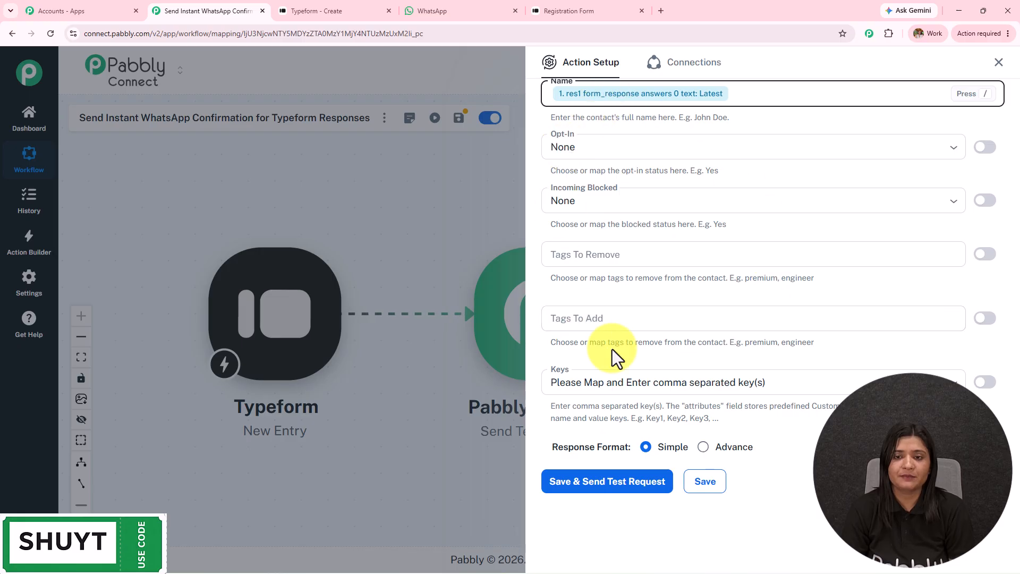
# Replace the mapped recipient phone answer with a typed test mobile number.
pyautogui.click(630, 387)
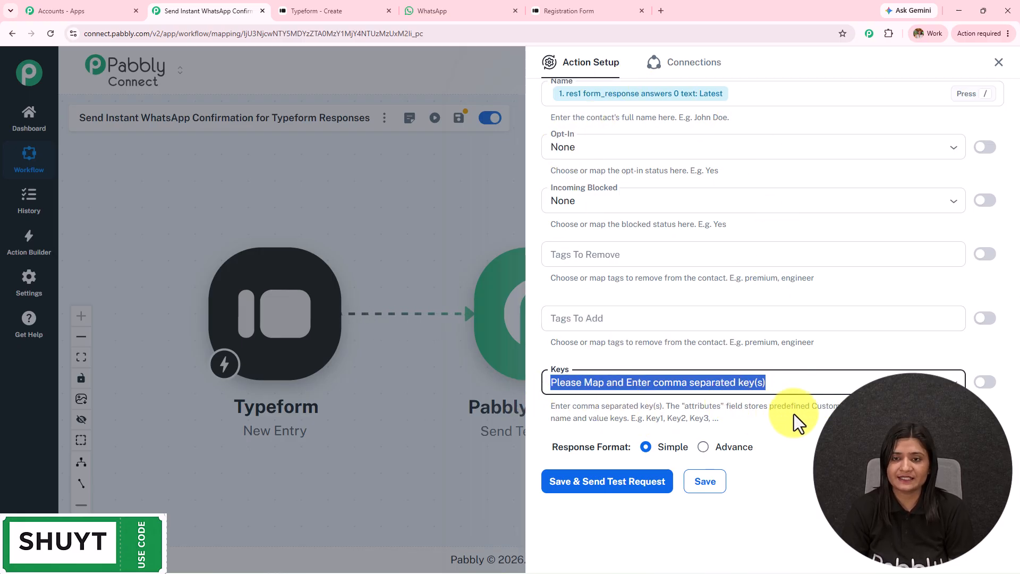
pyautogui.scroll(4, 656, 347)
pyautogui.scroll(-4, 656, 346)
pyautogui.scroll(6, 655, 345)
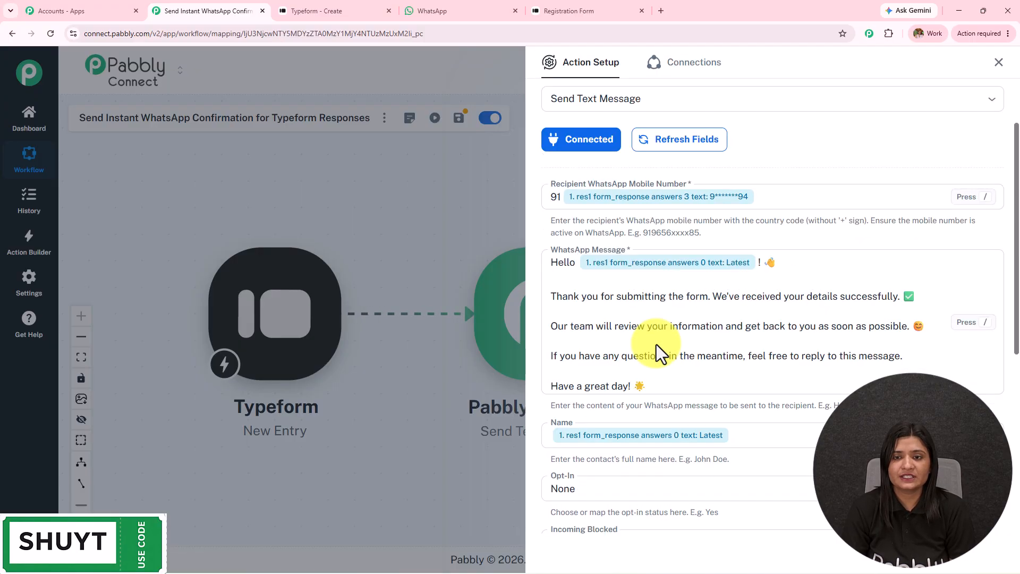
pyautogui.scroll(2, 656, 345)
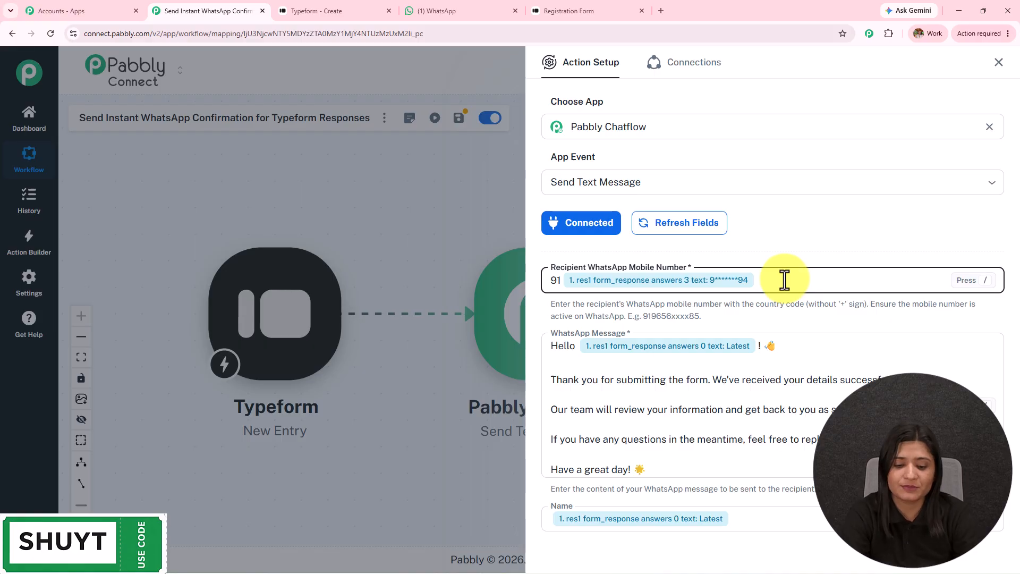
pyautogui.press('BackSpace')
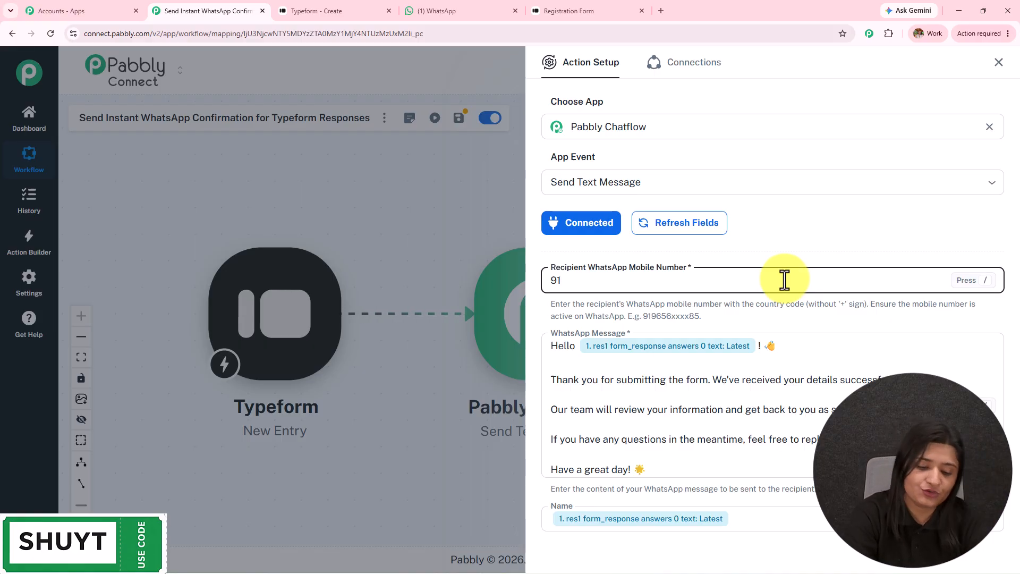
pyautogui.write('95')
# Save and send the test request, confirm success and 'Message sent', then check WhatsApp.
pyautogui.scroll(-8, 658, 355)
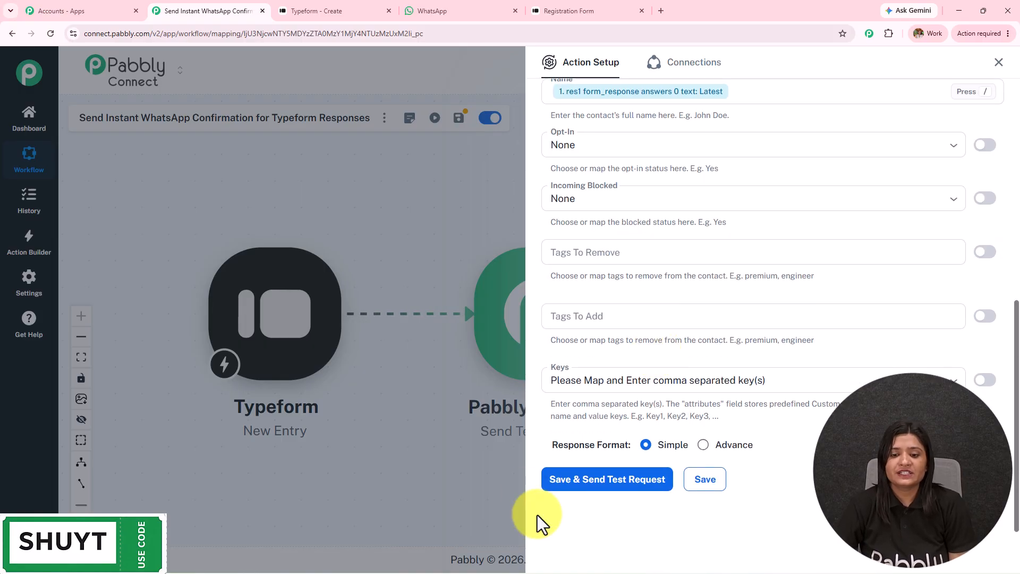
pyautogui.click(585, 487)
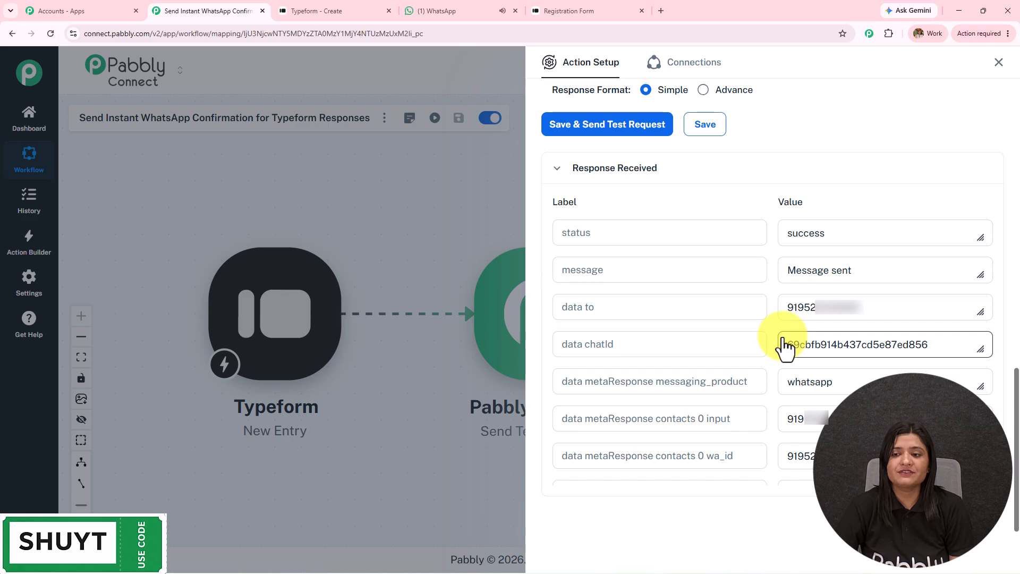
pyautogui.moveTo(824, 232); pyautogui.dragTo(781, 246)
pyautogui.moveTo(853, 271); pyautogui.dragTo(580, 304)
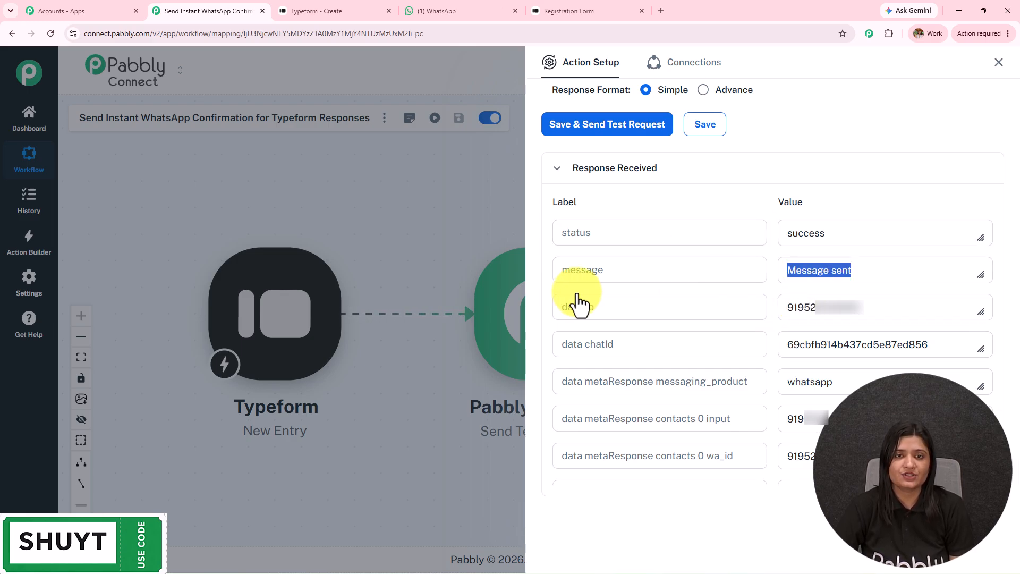
pyautogui.click(439, 11)
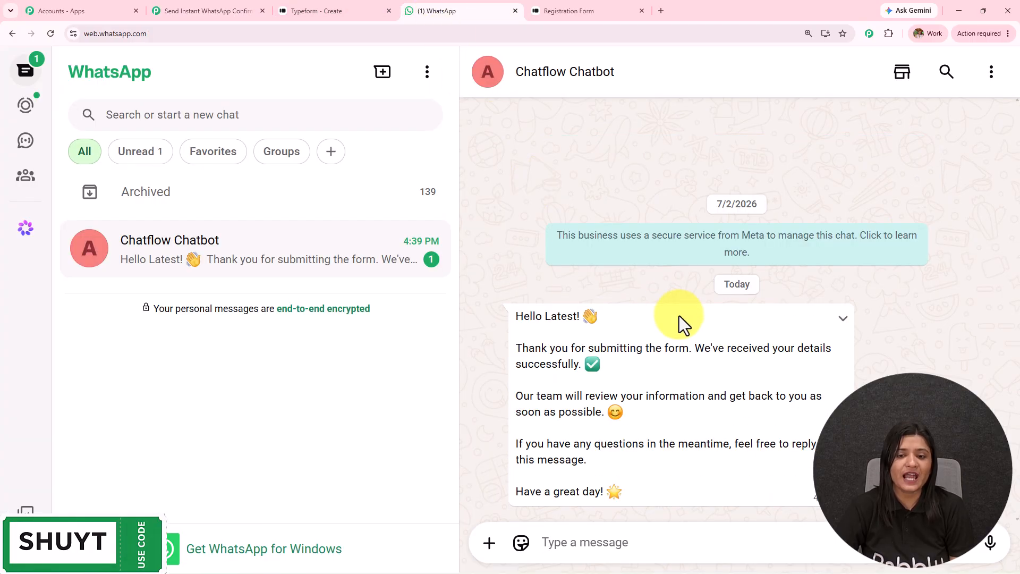
pyautogui.moveTo(513, 317); pyautogui.dragTo(638, 494)
pyautogui.click(787, 461)
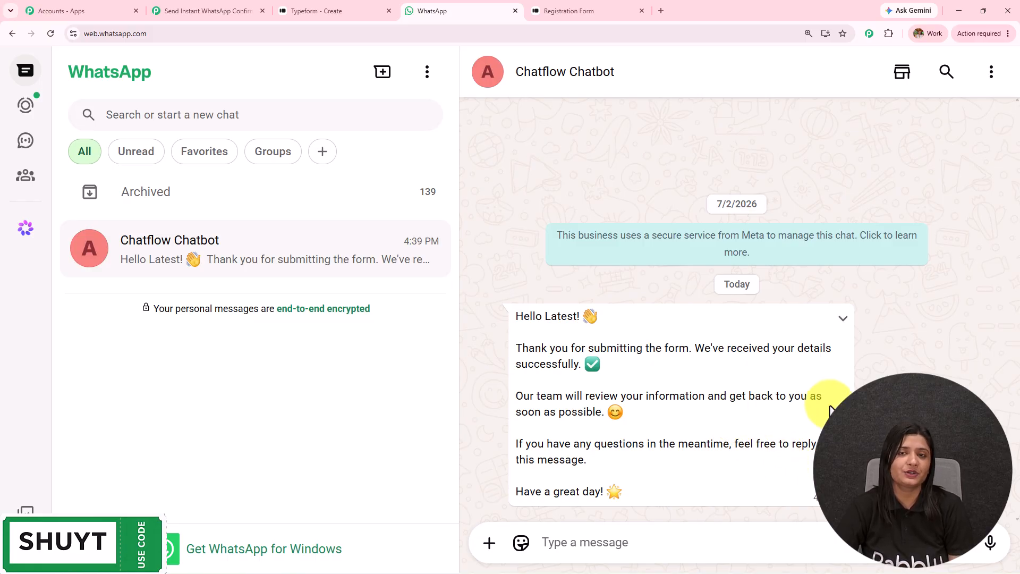
pyautogui.moveTo(520, 446); pyautogui.dragTo(815, 461)
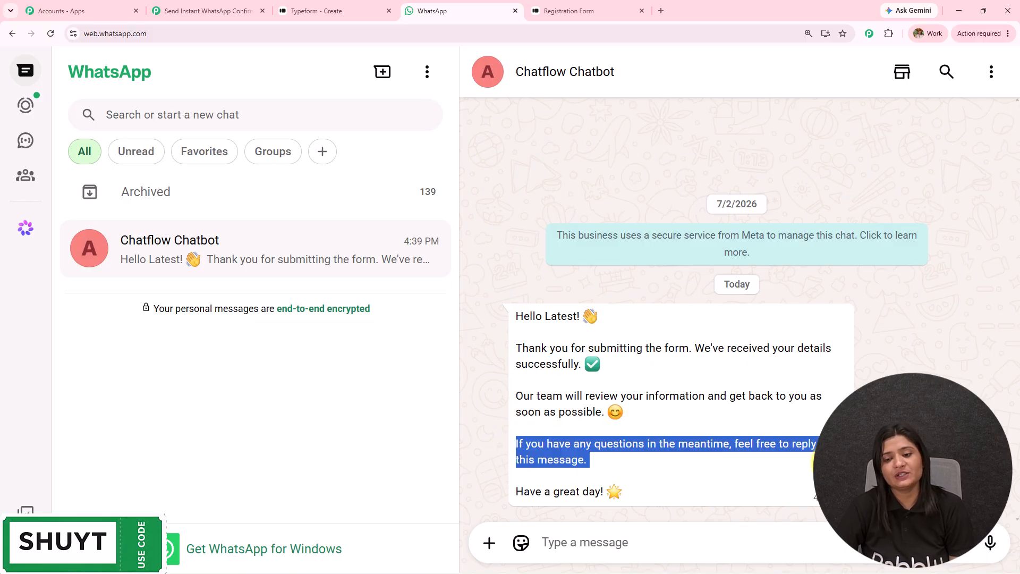
pyautogui.click(721, 475)
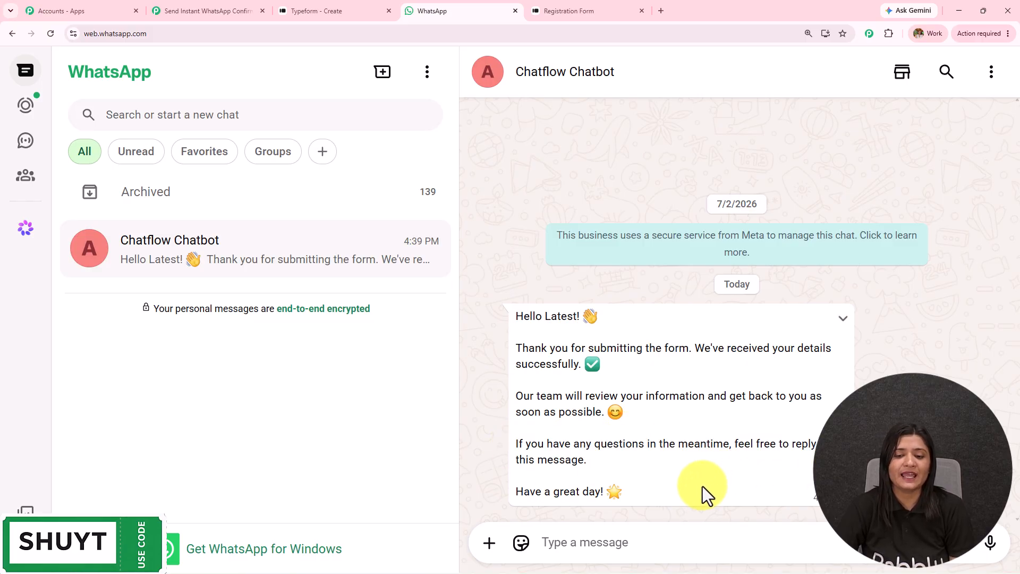